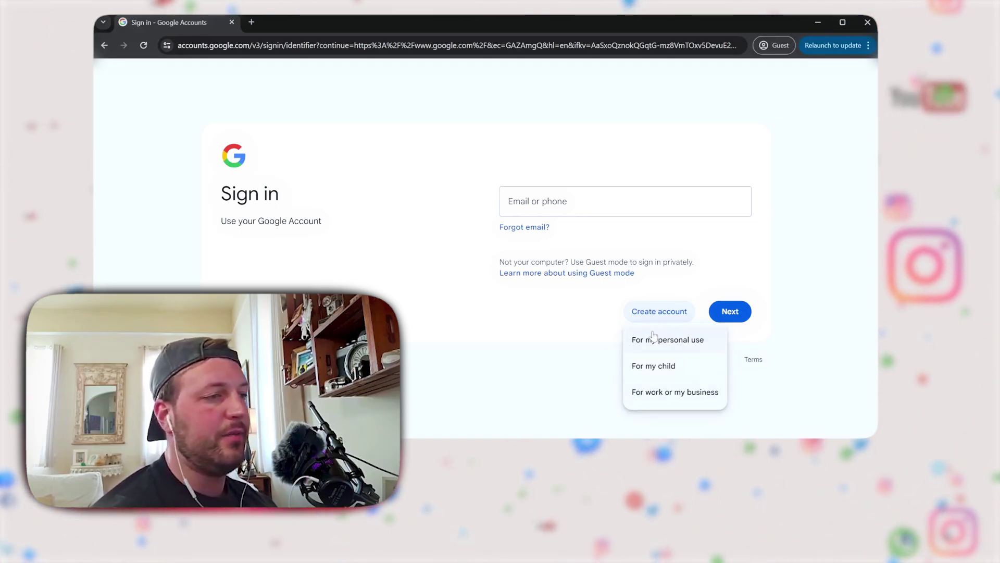
Choose personal use and enter the new account holder's first and last name
{"action": "left_click", "coordinate": [645, 345]}
{"action": "left_click", "coordinate": [545, 213]}
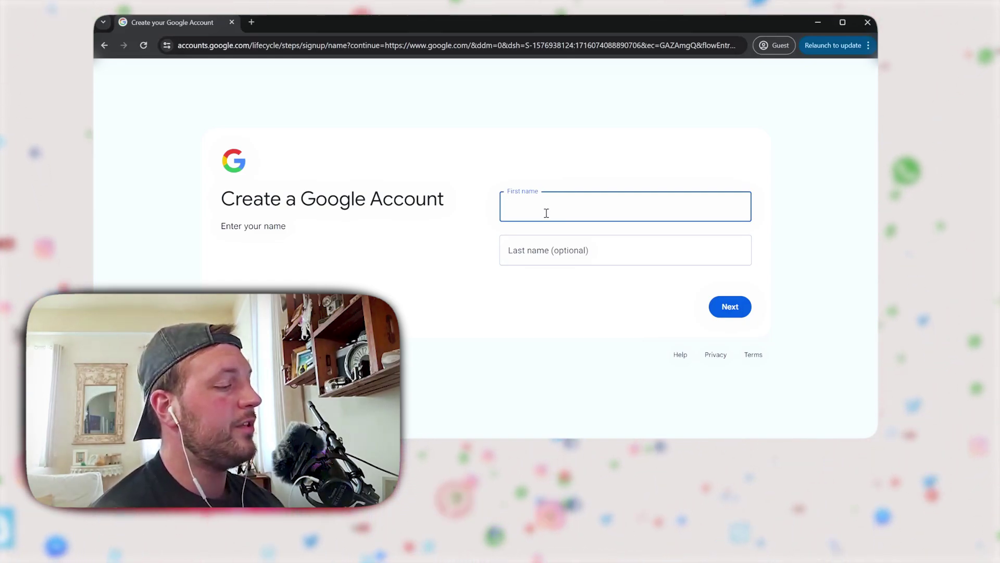
{"action": "left_click", "coordinate": [578, 243]}
{"action": "type", "text": "H"}
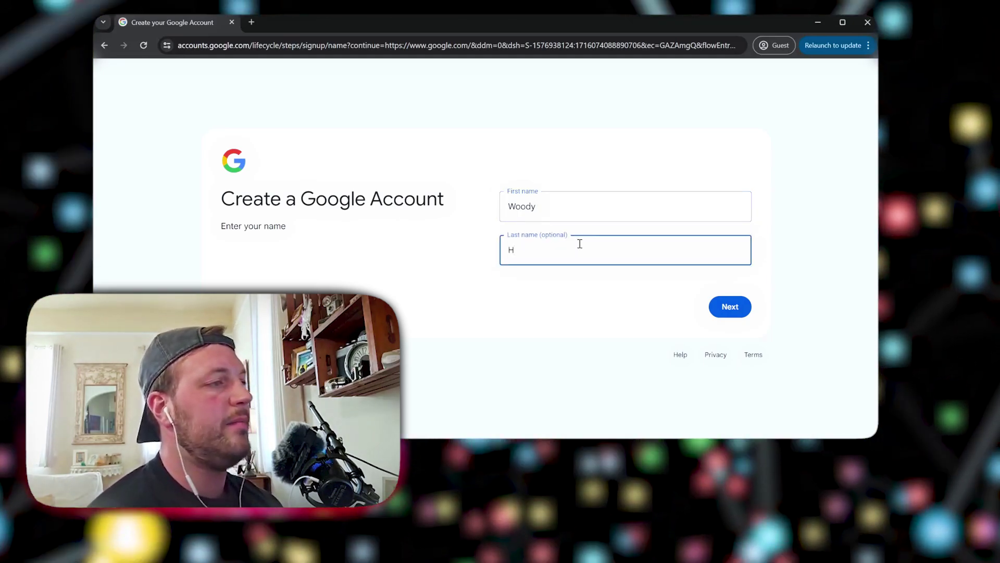
{"action": "left_click", "coordinate": [729, 311]}
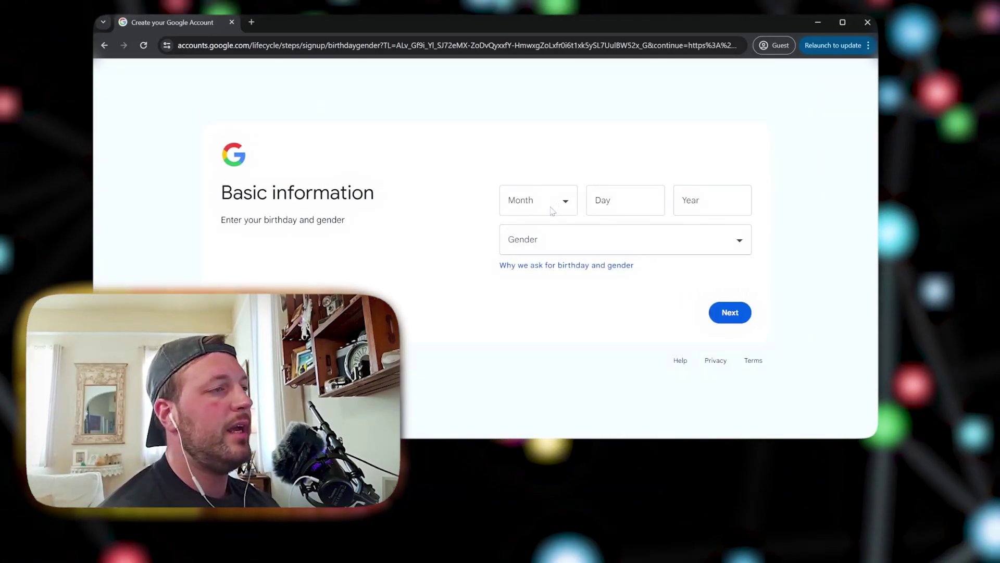
Fill in the birthday, with the month set to January, and the gender
{"action": "left_click", "coordinate": [542, 211]}
{"action": "key", "text": "Down"}
{"action": "left_click", "coordinate": [614, 208]}
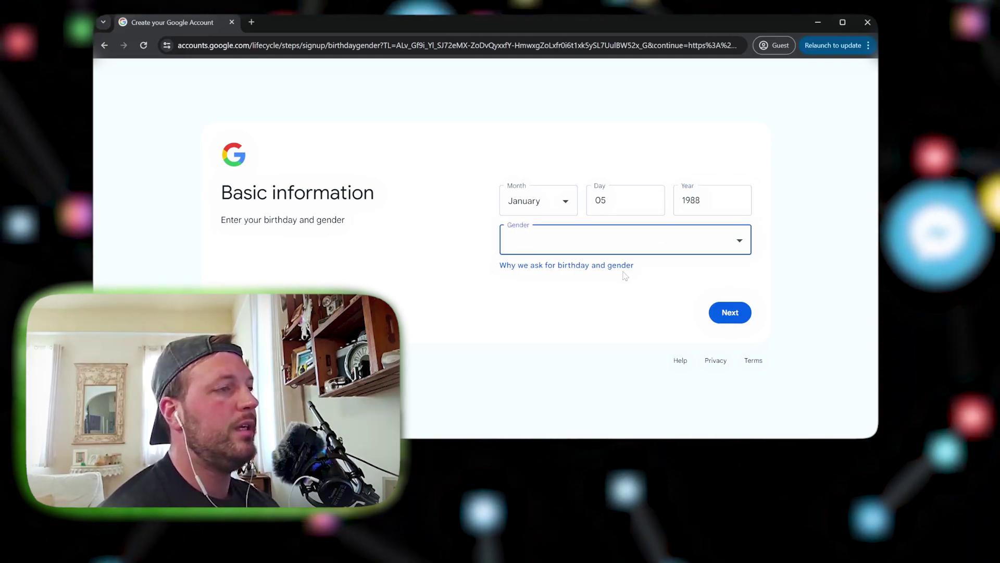
{"action": "left_click", "coordinate": [729, 312]}
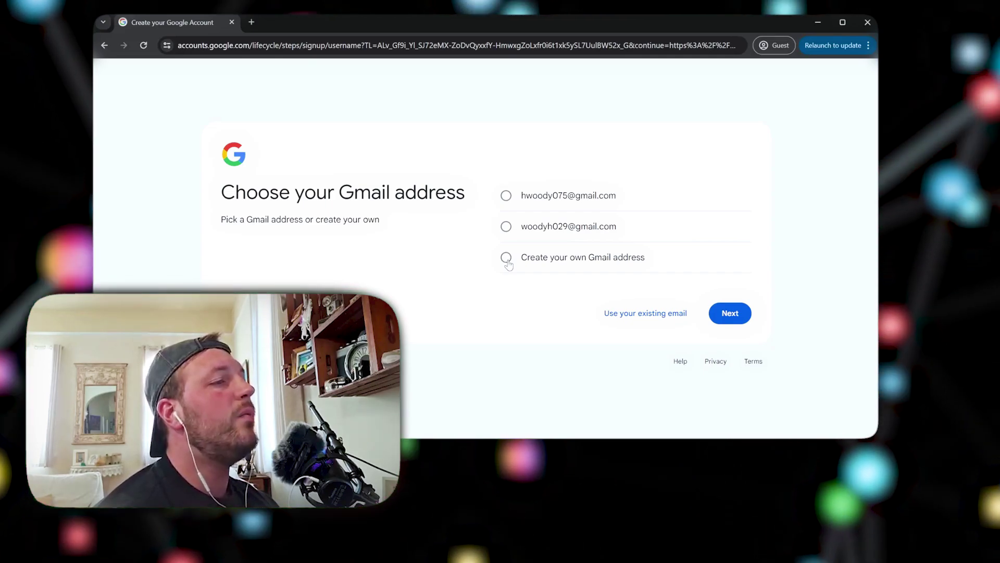
Create a custom Gmail username, then enter and confirm the account password
{"action": "left_click", "coordinate": [506, 258]}
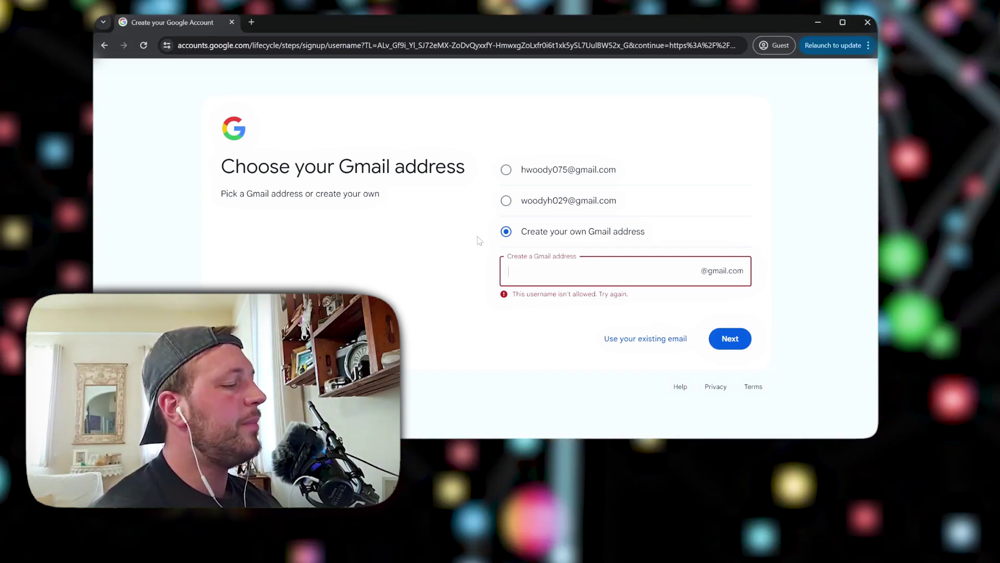
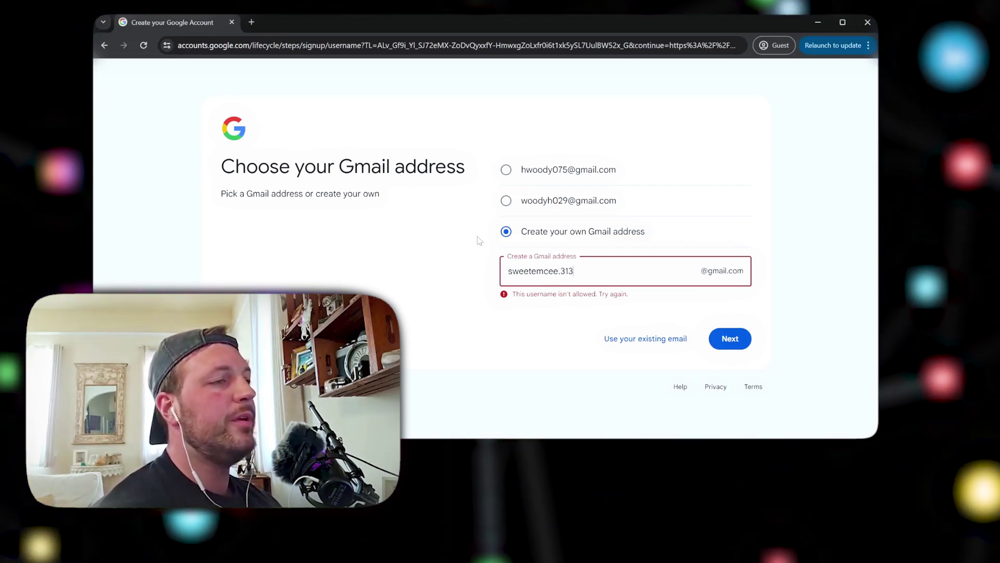
{"action": "left_click", "coordinate": [730, 341]}
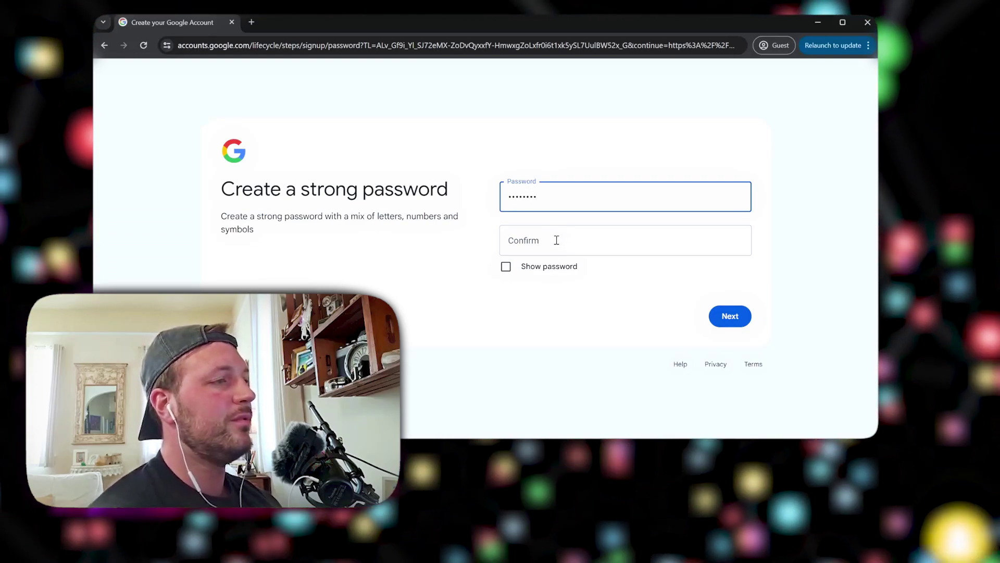
{"action": "left_click", "coordinate": [557, 238]}
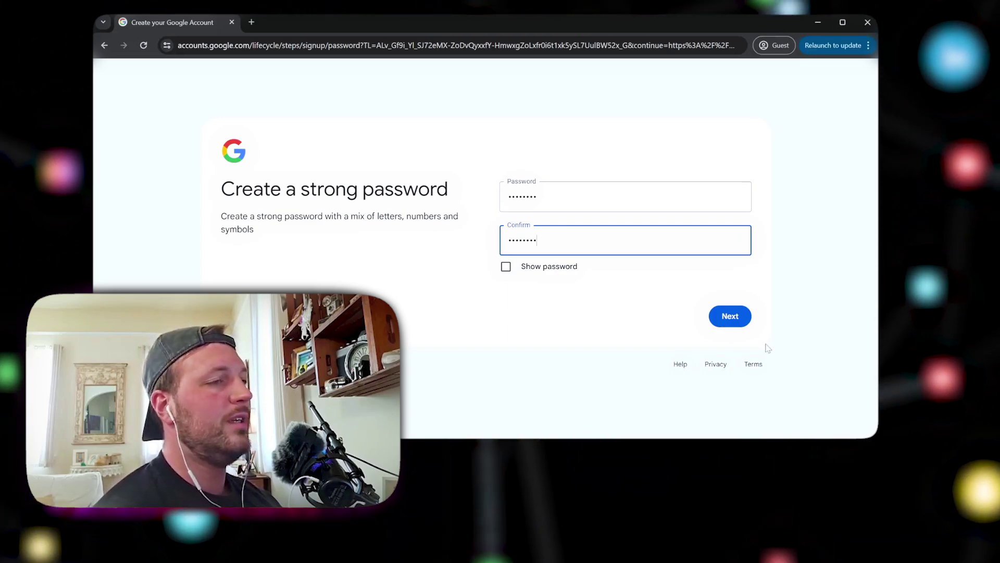
{"action": "left_click", "coordinate": [740, 322]}
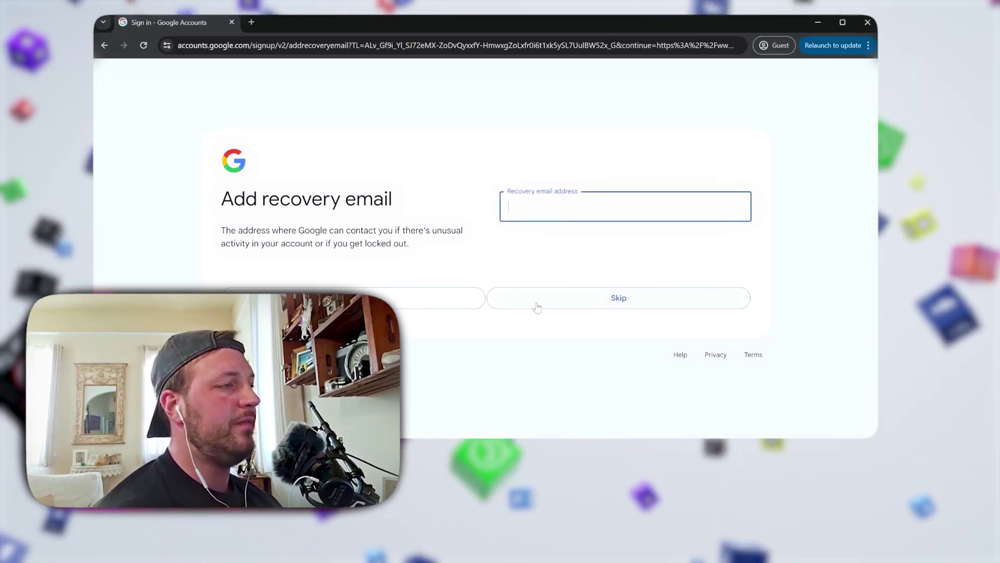
Skip the recovery email, accept the account summary, and agree to the privacy terms
{"action": "left_click", "coordinate": [536, 303]}
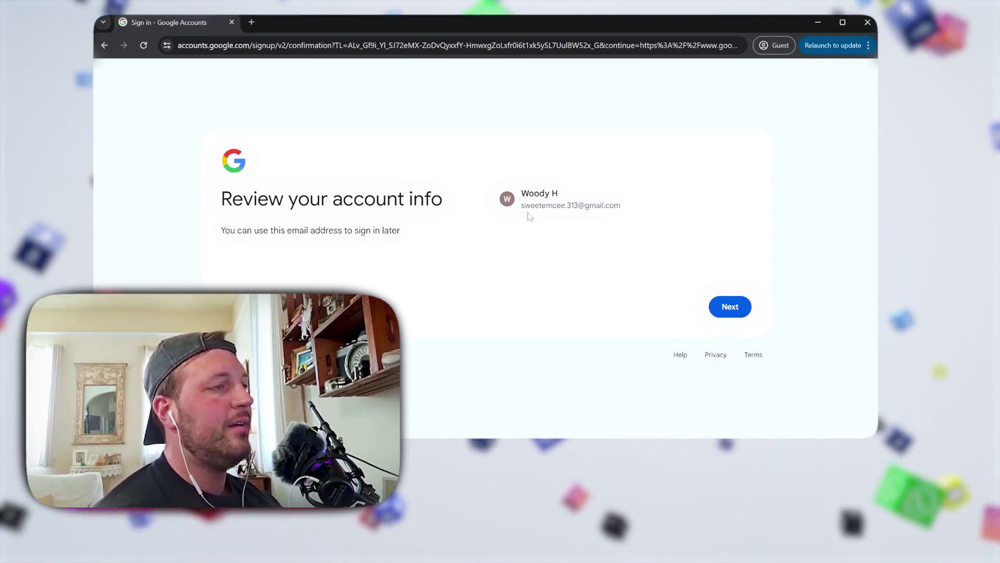
{"action": "left_click", "coordinate": [730, 308]}
{"action": "scroll", "coordinate": [650, 234], "scroll_direction": "down", "scroll_amount": 5}
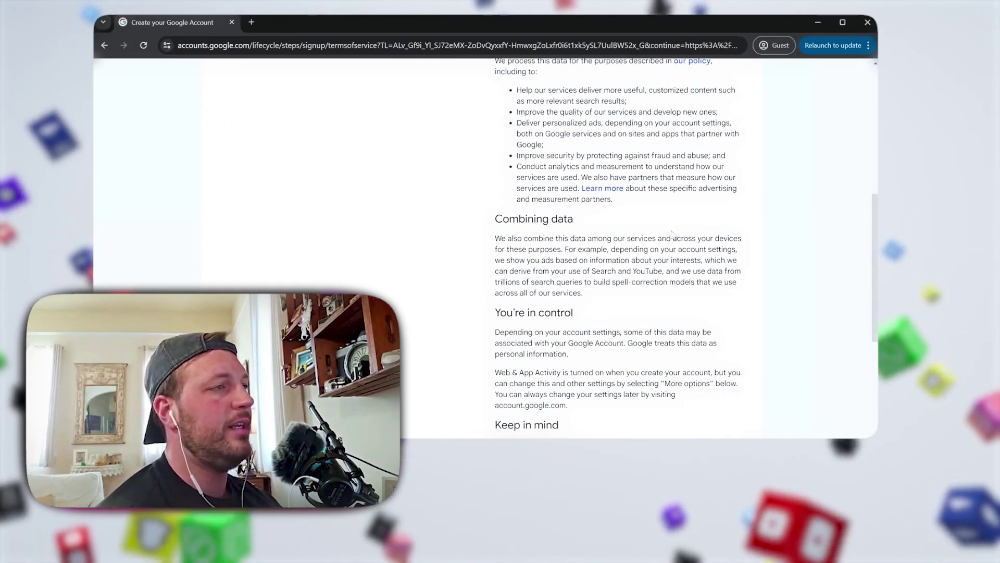
{"action": "scroll", "coordinate": [650, 234], "scroll_direction": "down", "scroll_amount": 5}
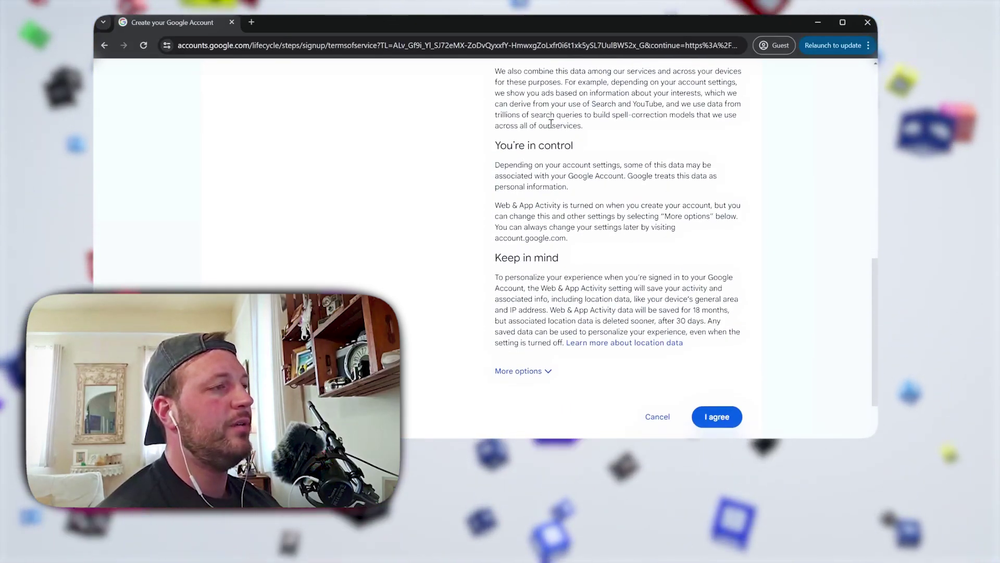
{"action": "left_click", "coordinate": [720, 355]}
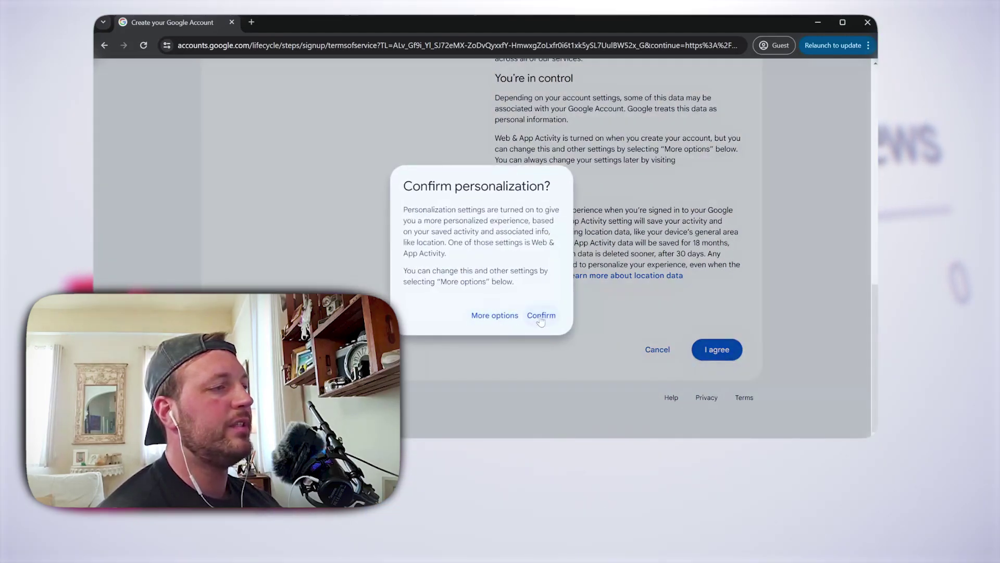
Review the personalization settings under More options and agree to finish the account
{"action": "left_click", "coordinate": [508, 316]}
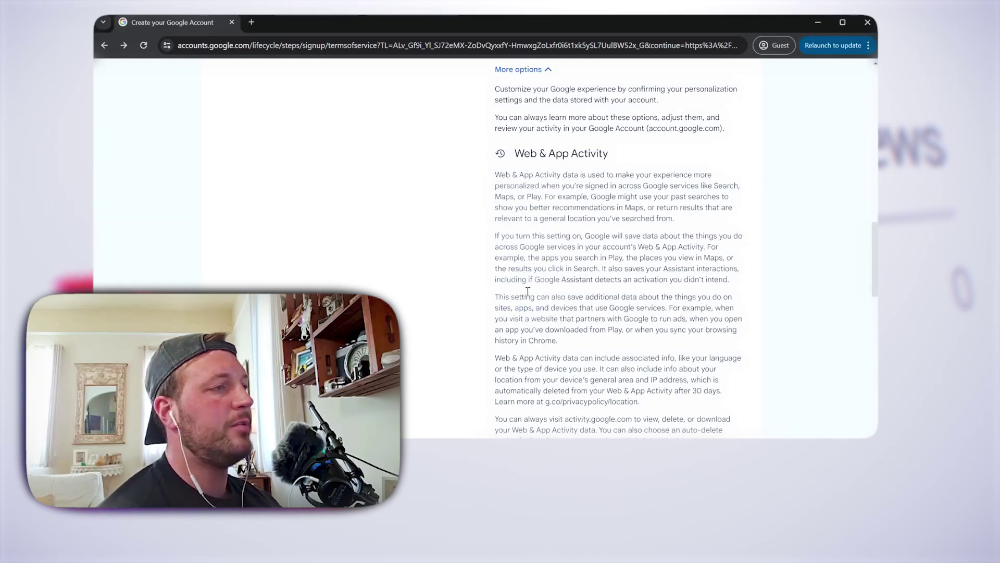
{"action": "scroll", "coordinate": [543, 295], "scroll_direction": "down", "scroll_amount": 5}
{"action": "scroll", "coordinate": [527, 277], "scroll_direction": "up", "scroll_amount": 3}
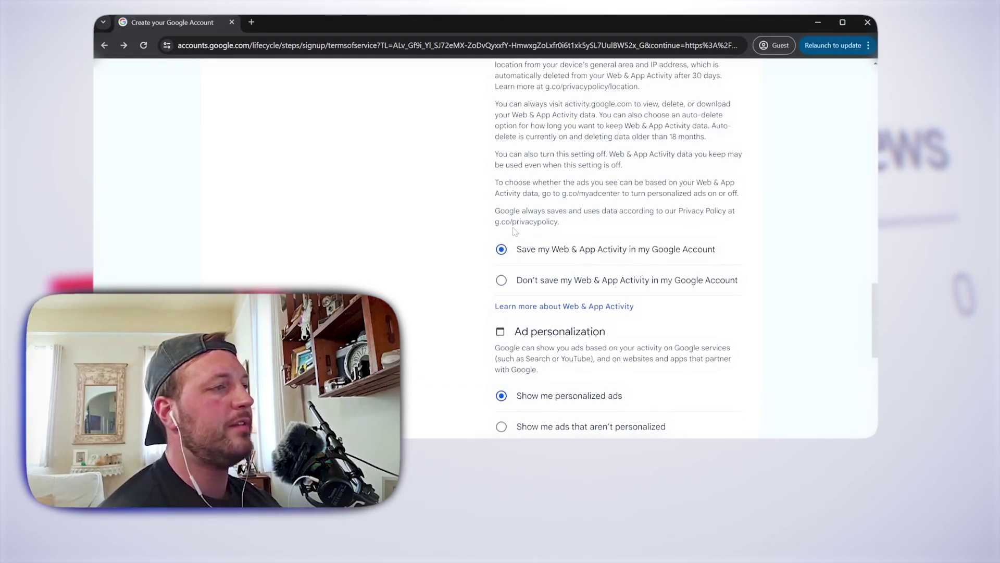
{"action": "scroll", "coordinate": [519, 237], "scroll_direction": "down", "scroll_amount": 7}
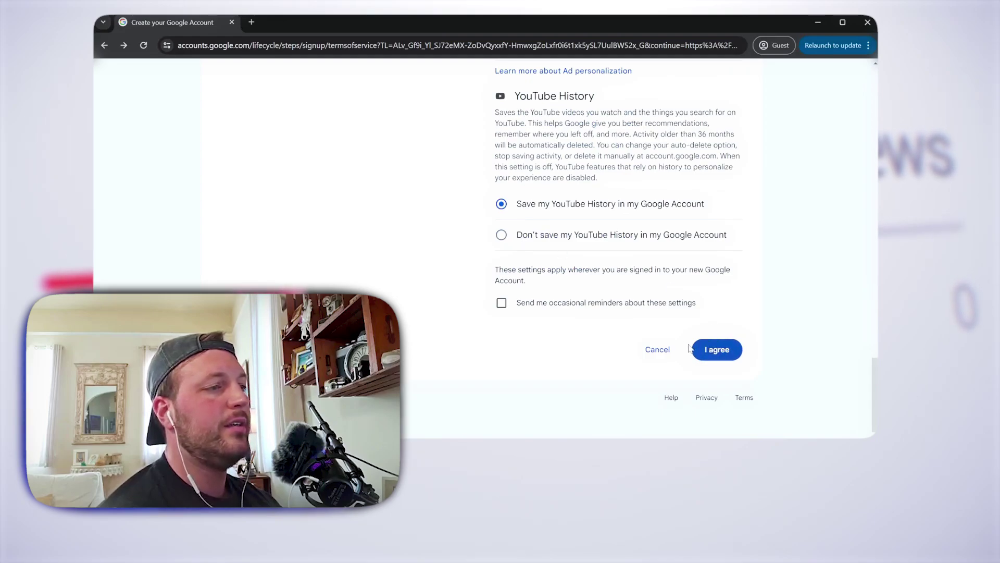
{"action": "left_click", "coordinate": [704, 352]}
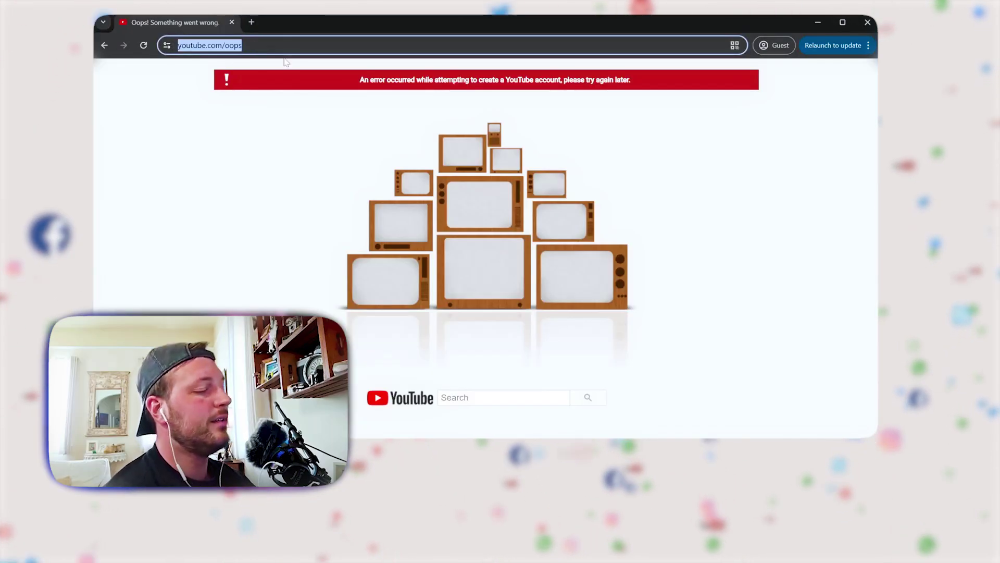
Load youtube.com signed in and bring up the avatar's account menu
{"action": "type", "text": "youtube.com"}
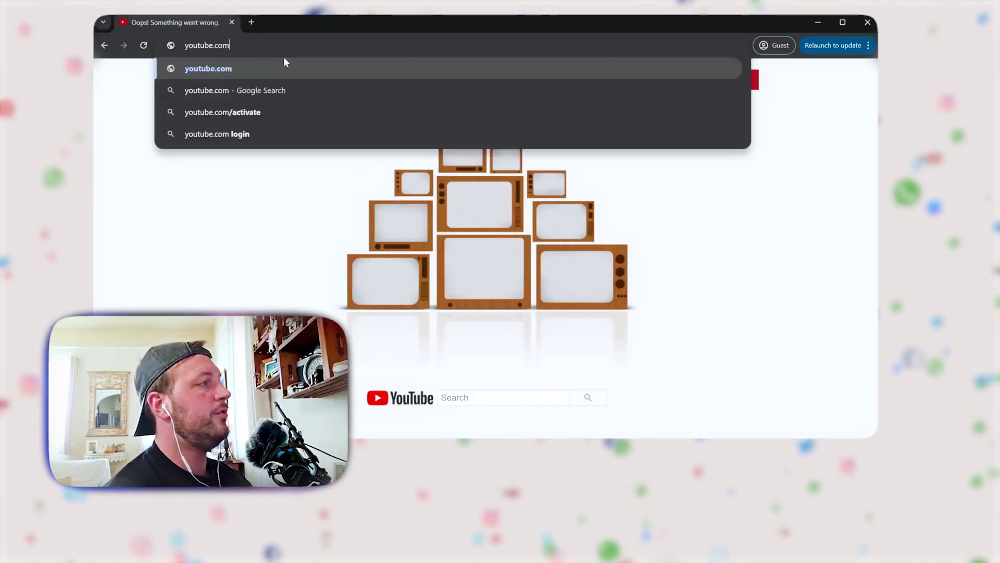
{"action": "key", "text": "Return"}
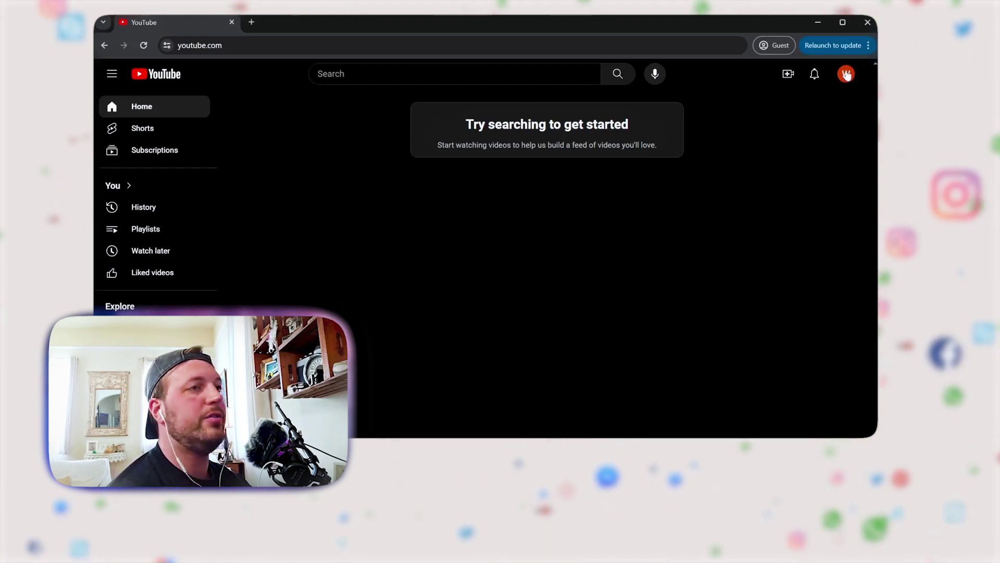
{"action": "left_click", "coordinate": [846, 74]}
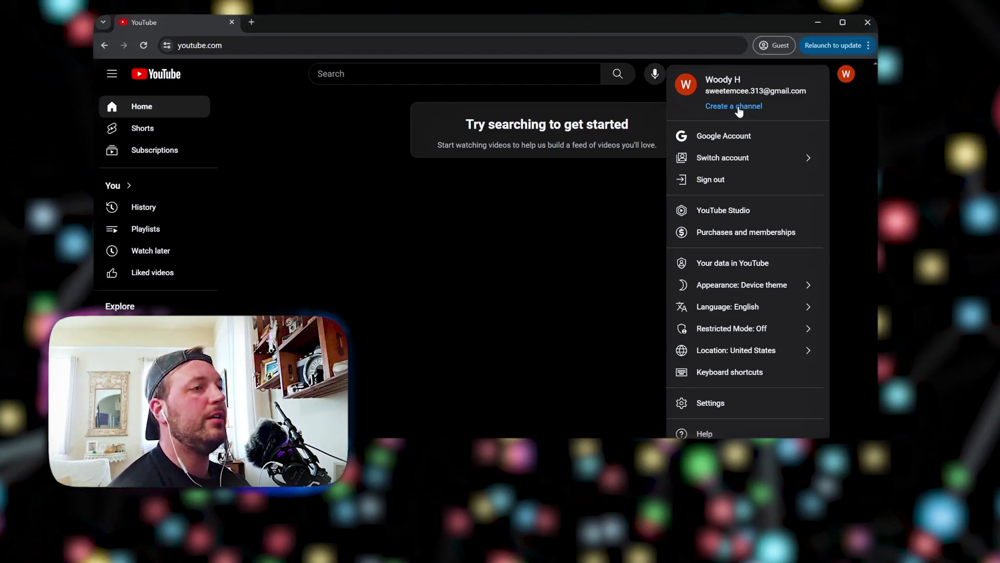
Start a new channel and give it the parrot illustration as its profile picture
{"action": "left_click", "coordinate": [748, 107]}
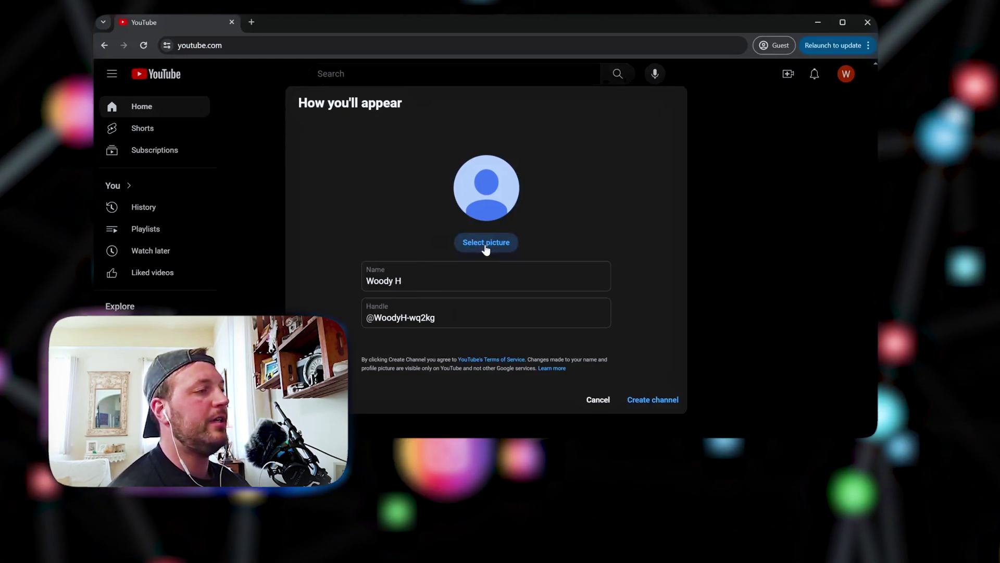
{"action": "left_click", "coordinate": [480, 245]}
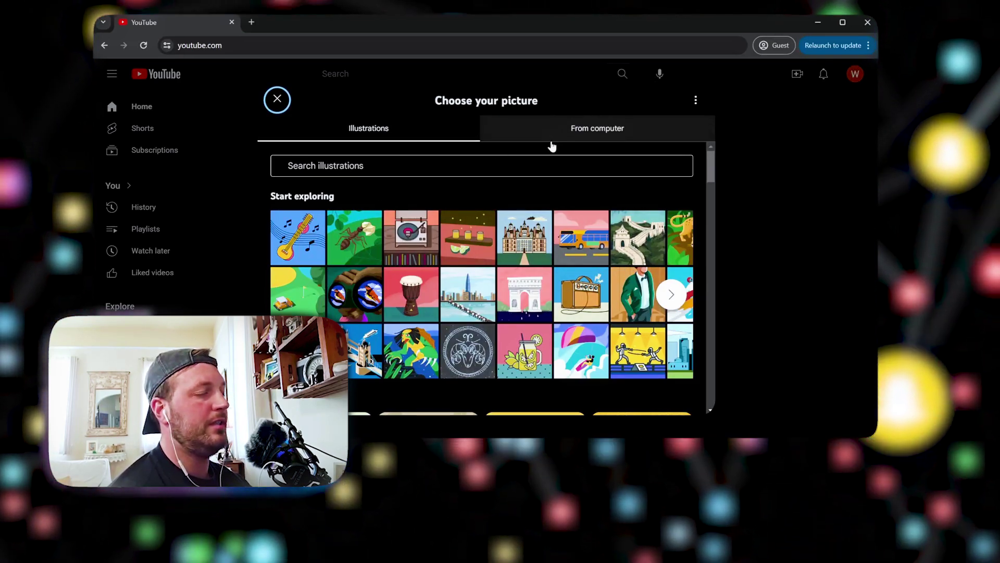
{"action": "scroll", "coordinate": [495, 310], "scroll_direction": "down", "scroll_amount": 1}
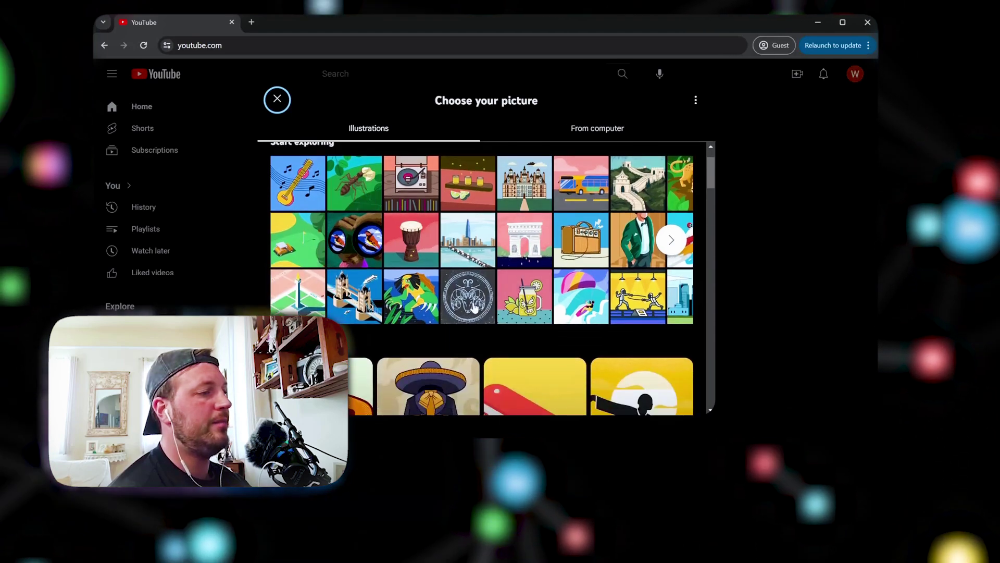
{"action": "left_click", "coordinate": [407, 302]}
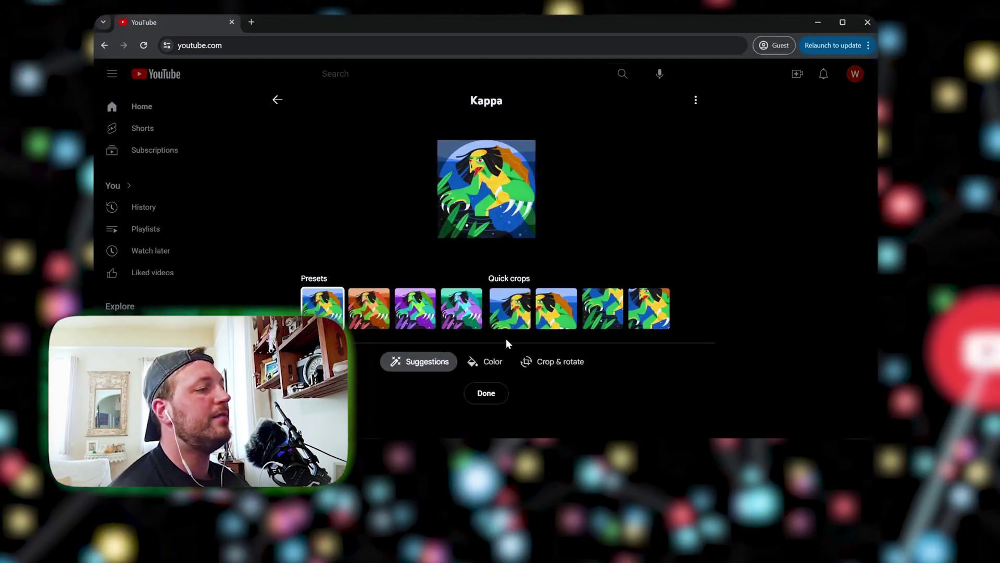
{"action": "left_click", "coordinate": [480, 400]}
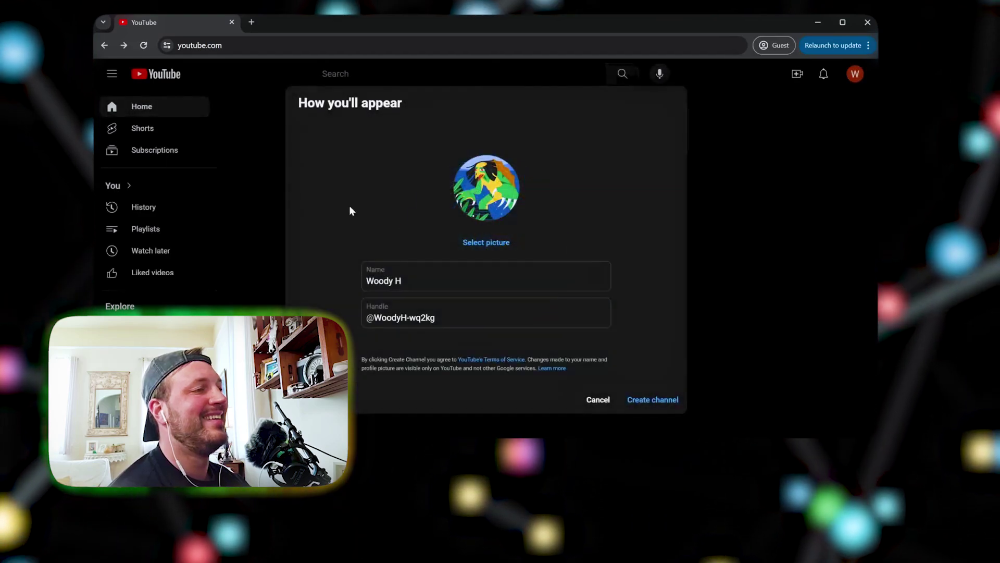
Name the channel 'eminem documentaries', create it, and open a new browser tab
{"action": "left_click_drag", "start_coordinate": [415, 279], "coordinate": [340, 281]}
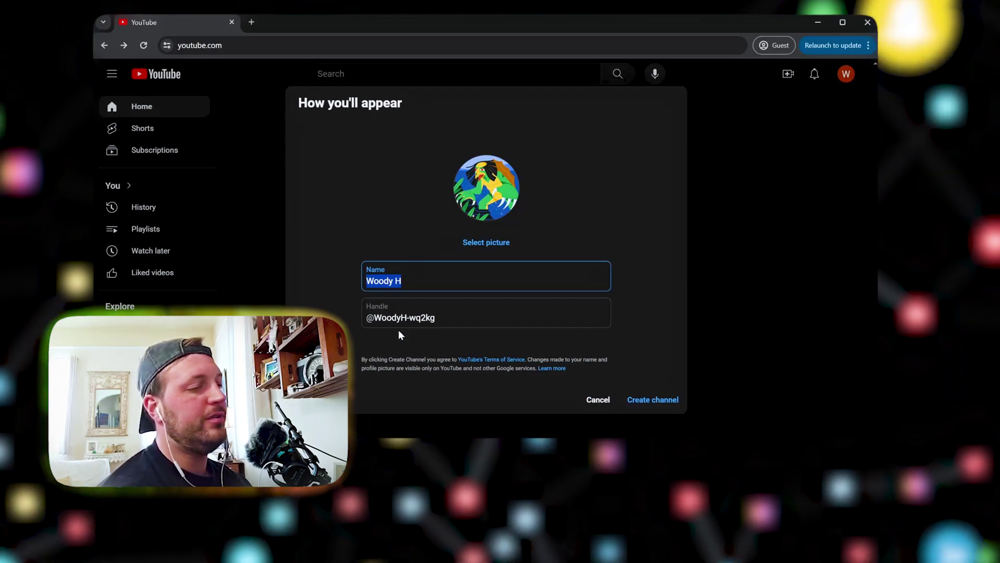
{"action": "type", "text": "eminem"}
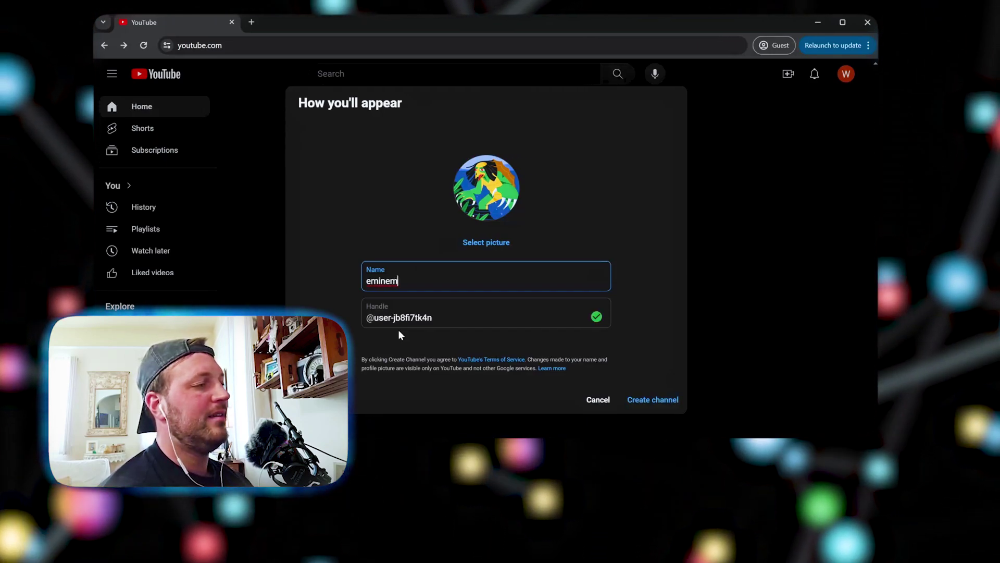
{"action": "type", "text": "d"}
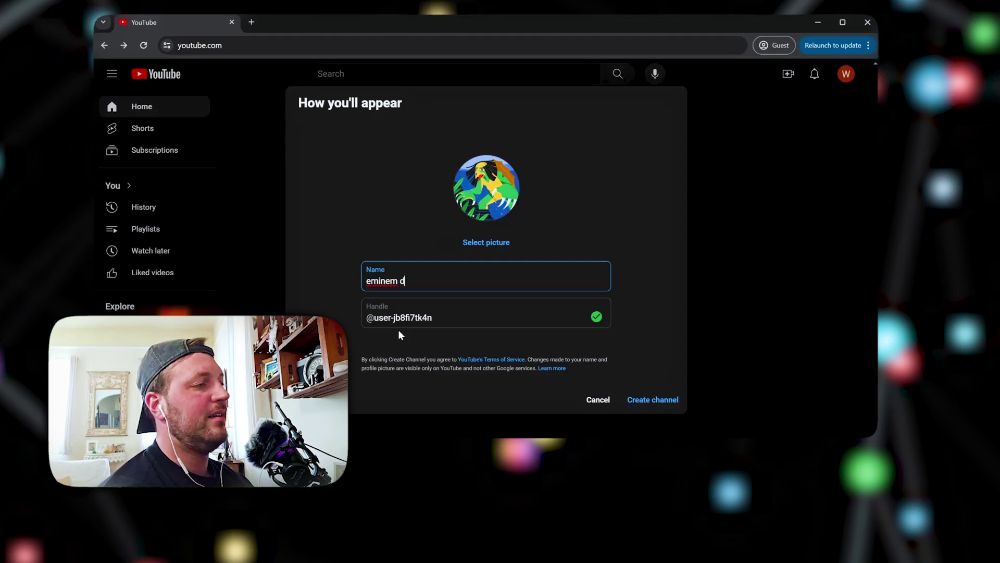
{"action": "type", "text": "ocumentaries"}
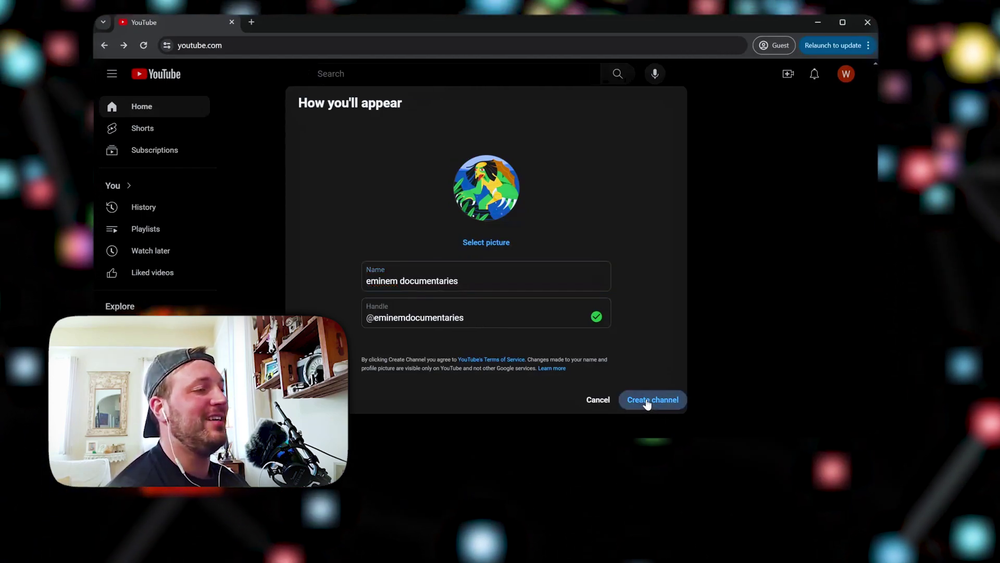
{"action": "left_click", "coordinate": [646, 403]}
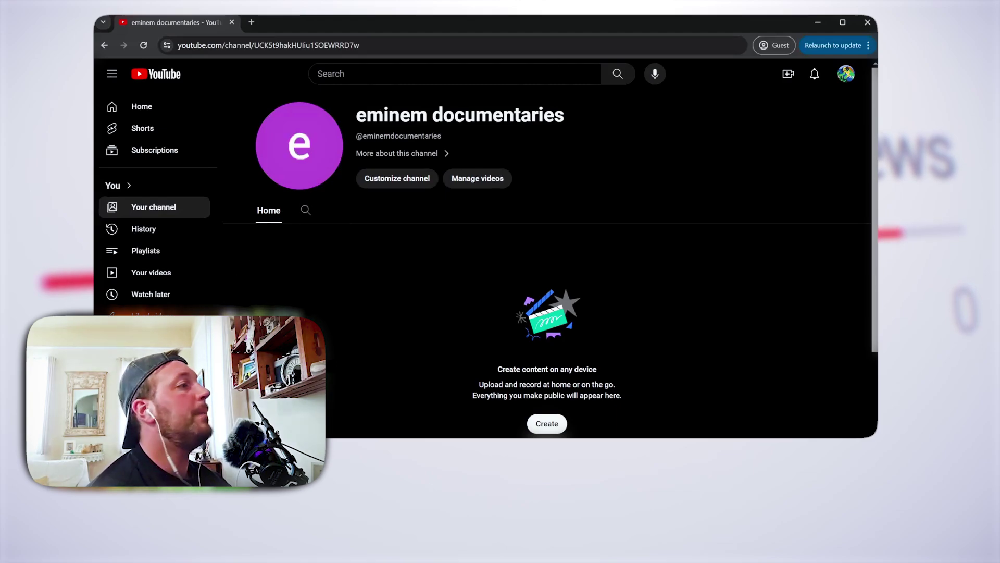
{"action": "left_click", "coordinate": [252, 23]}
Go to canva.com, sign in with Google, pick Personal use, and decline the Pro trial
{"action": "type", "text": "canva"}
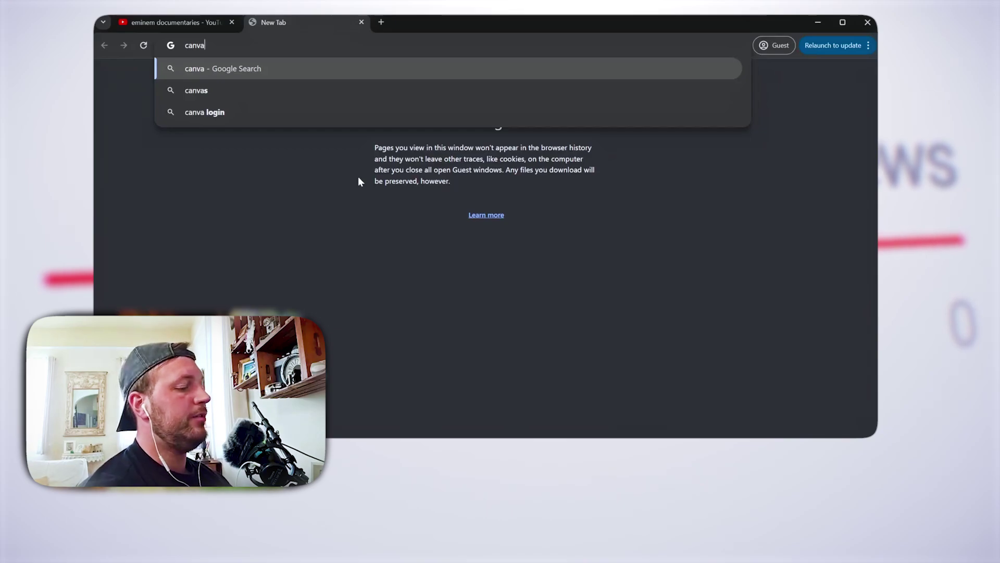
{"action": "type", "text": ".com"}
{"action": "key", "text": "Return"}
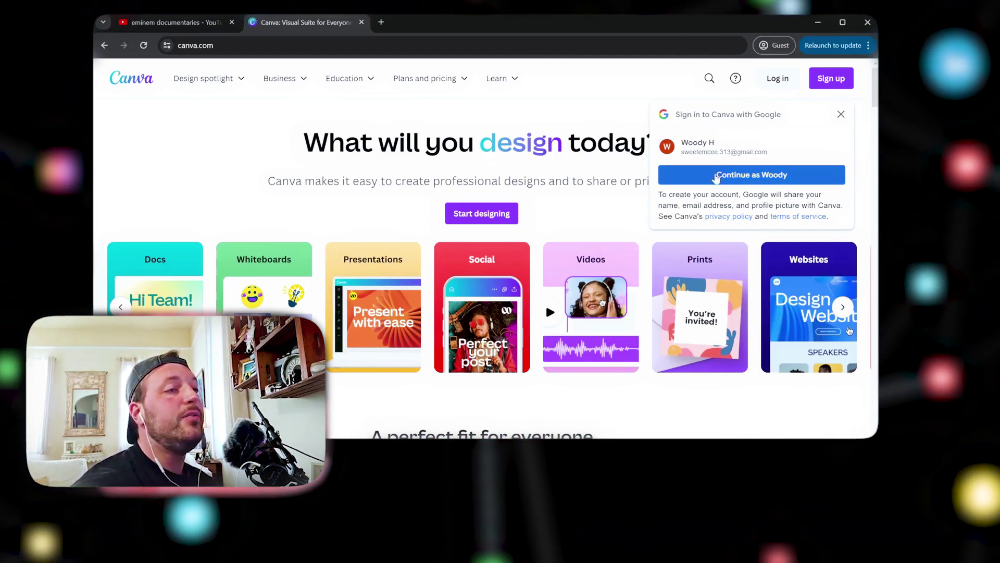
{"action": "left_click", "coordinate": [716, 178]}
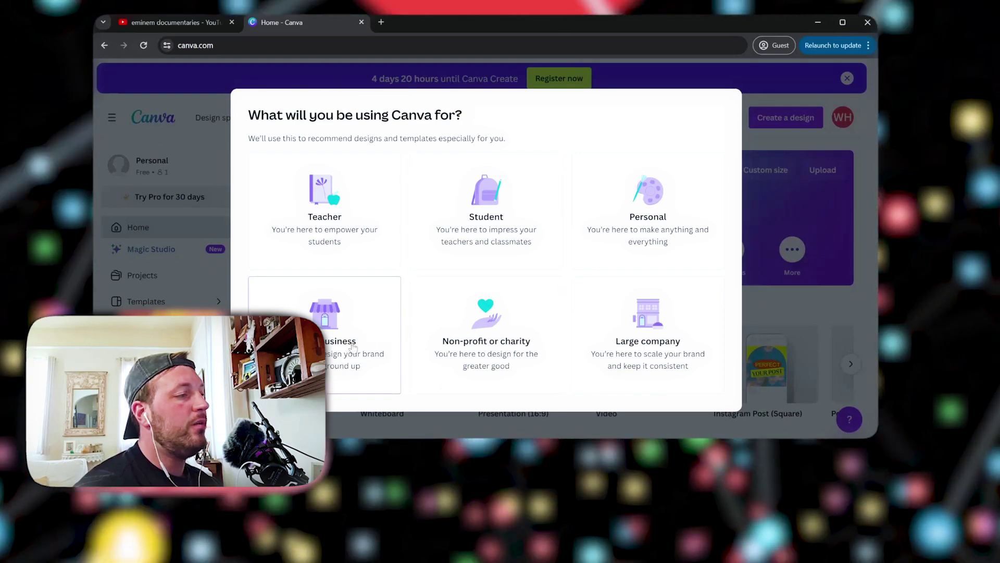
{"action": "left_click", "coordinate": [648, 219]}
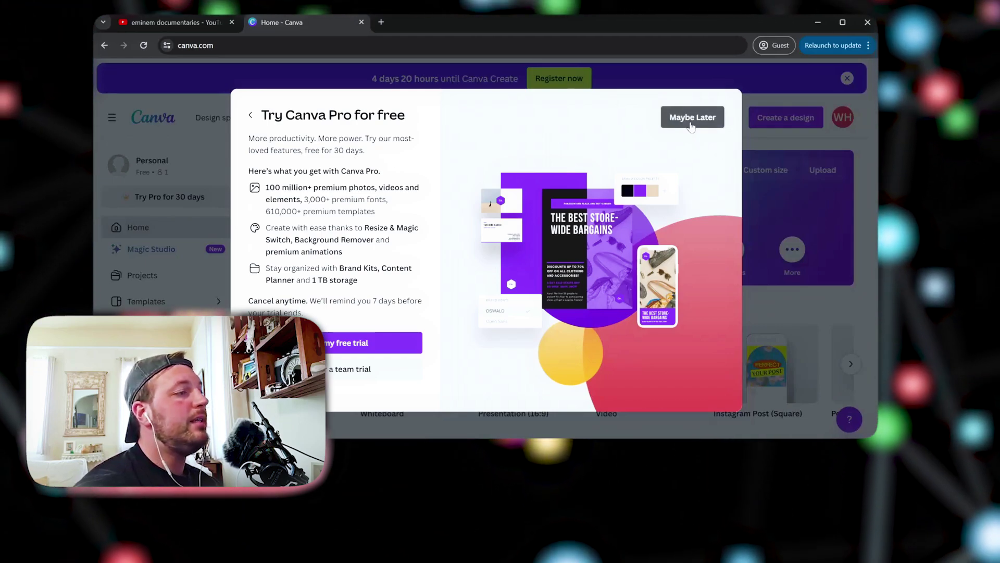
{"action": "left_click", "coordinate": [684, 119]}
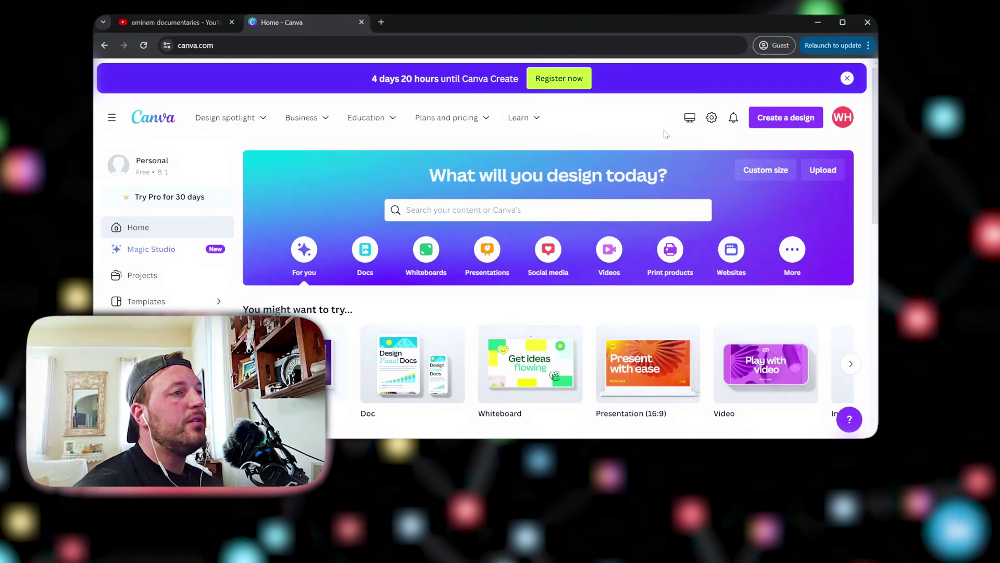
Search Canva's templates for 'youtube banner' and open the YouTube Banner results
{"action": "mouse_move", "coordinate": [447, 121]}
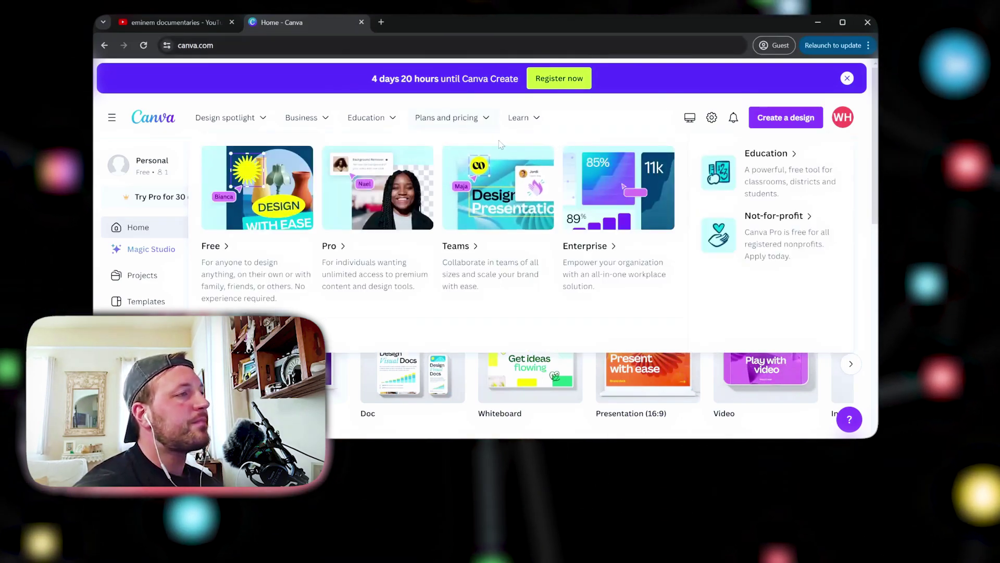
{"action": "left_click", "coordinate": [451, 207]}
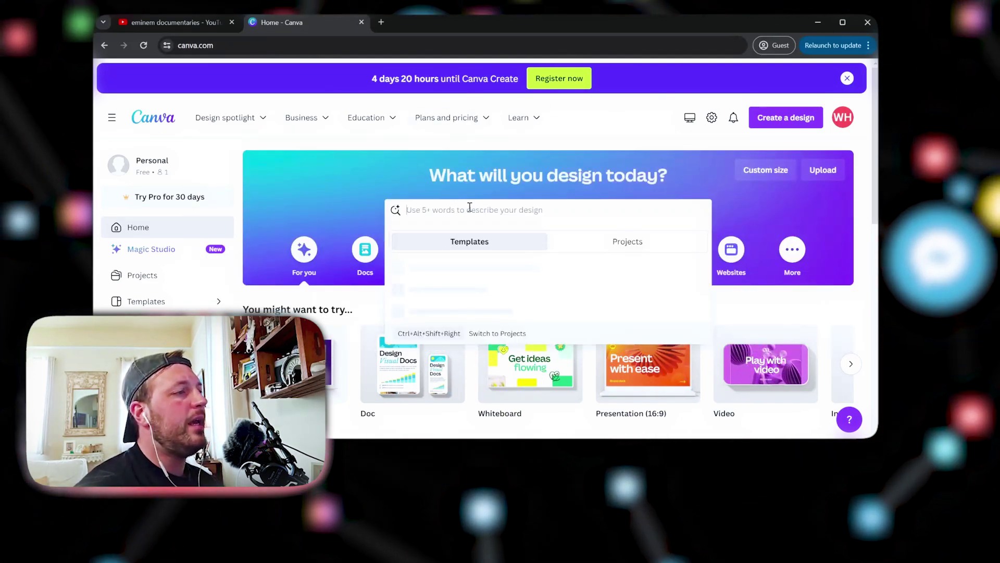
{"action": "type", "text": "youtube banner"}
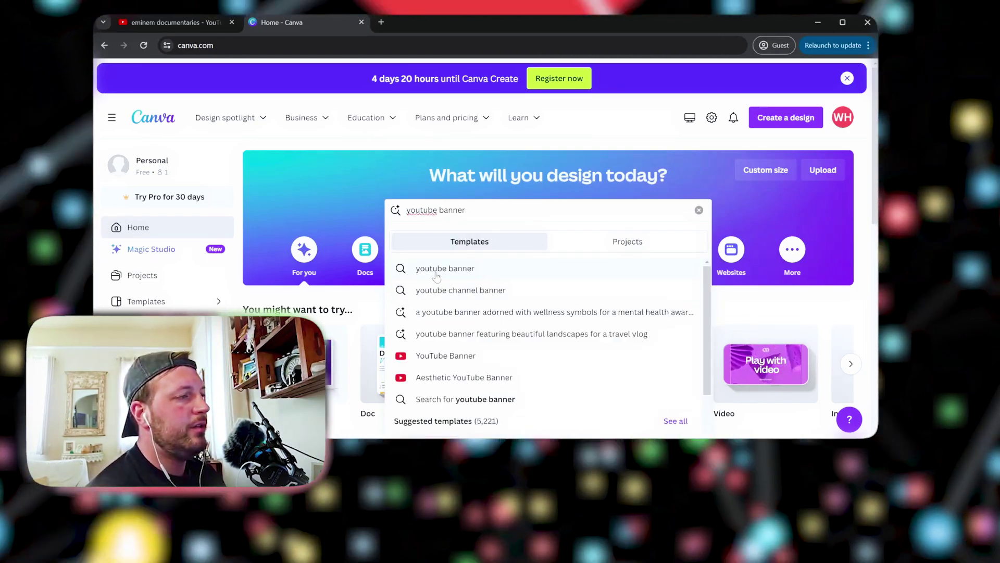
{"action": "left_click", "coordinate": [437, 275]}
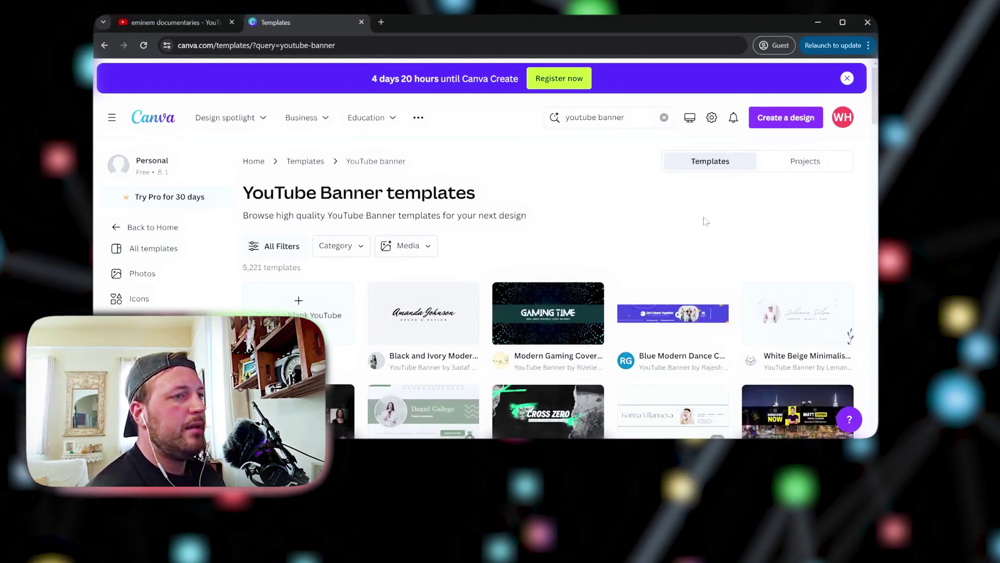
Scroll the banner templates and preview the Blue And Red Futuristic Game YouTube Channel Art
{"action": "scroll", "coordinate": [706, 221], "scroll_direction": "down", "scroll_amount": 3}
{"action": "scroll", "coordinate": [445, 268], "scroll_direction": "up", "scroll_amount": 2}
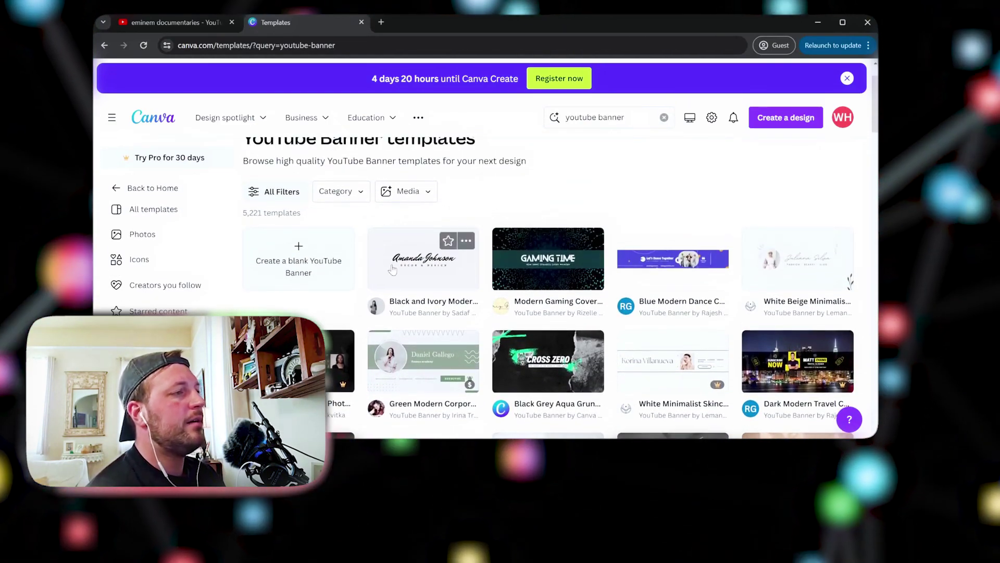
{"action": "scroll", "coordinate": [411, 266], "scroll_direction": "down", "scroll_amount": 3}
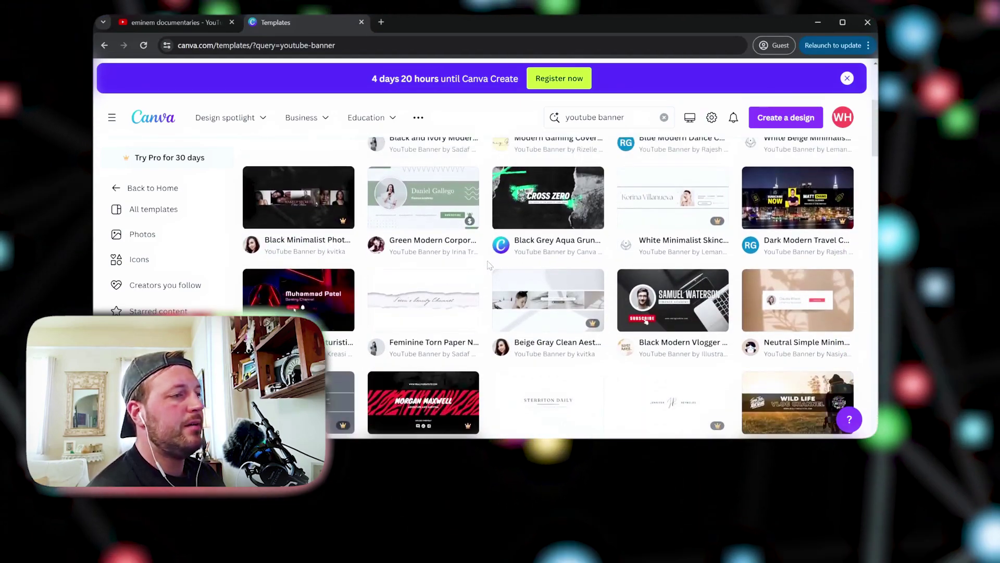
{"action": "scroll", "coordinate": [490, 265], "scroll_direction": "down", "scroll_amount": 3}
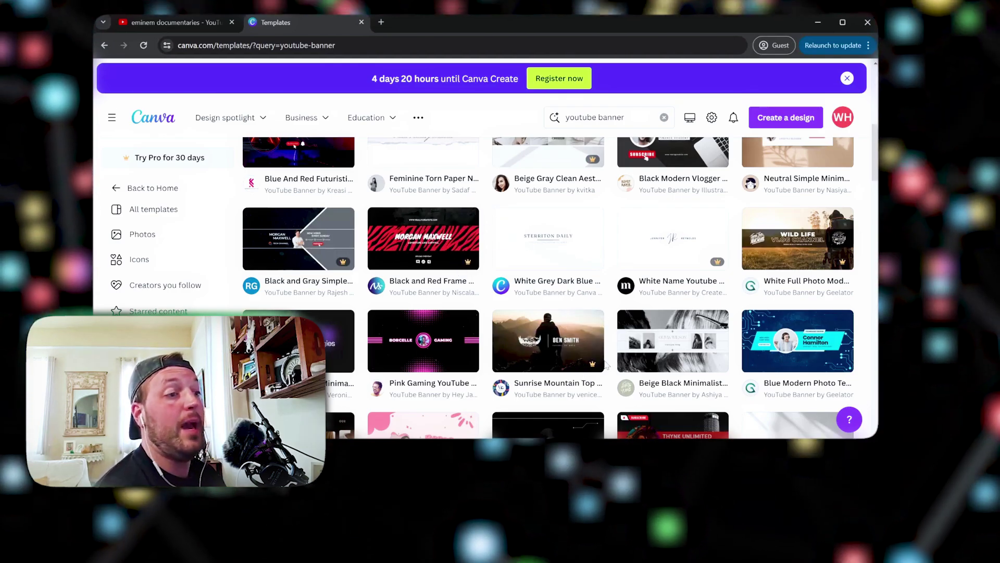
{"action": "scroll", "coordinate": [614, 344], "scroll_direction": "down", "scroll_amount": 1}
{"action": "scroll", "coordinate": [614, 344], "scroll_direction": "down", "scroll_amount": 1}
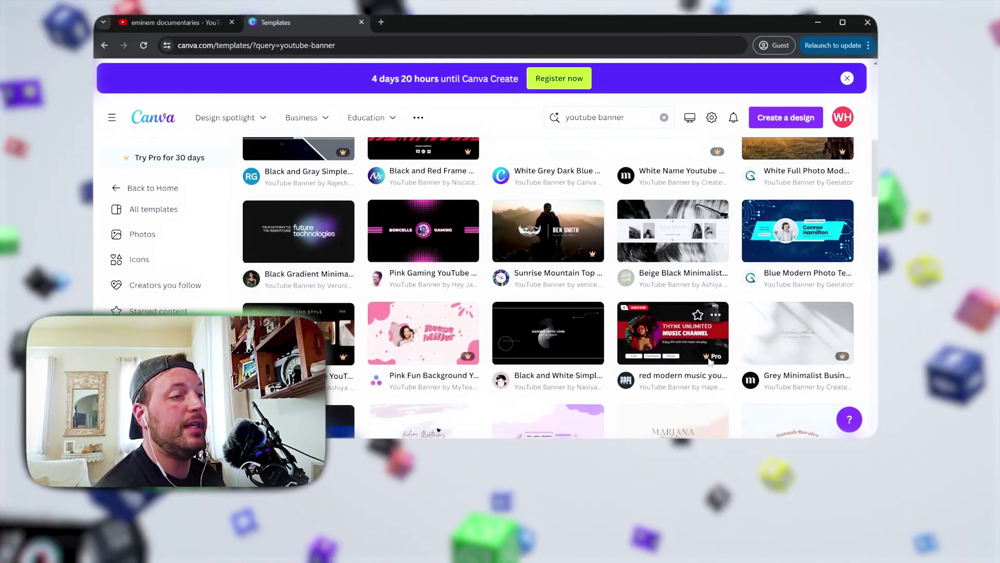
{"action": "scroll", "coordinate": [517, 301], "scroll_direction": "up", "scroll_amount": 3}
{"action": "scroll", "coordinate": [517, 302], "scroll_direction": "up", "scroll_amount": 5}
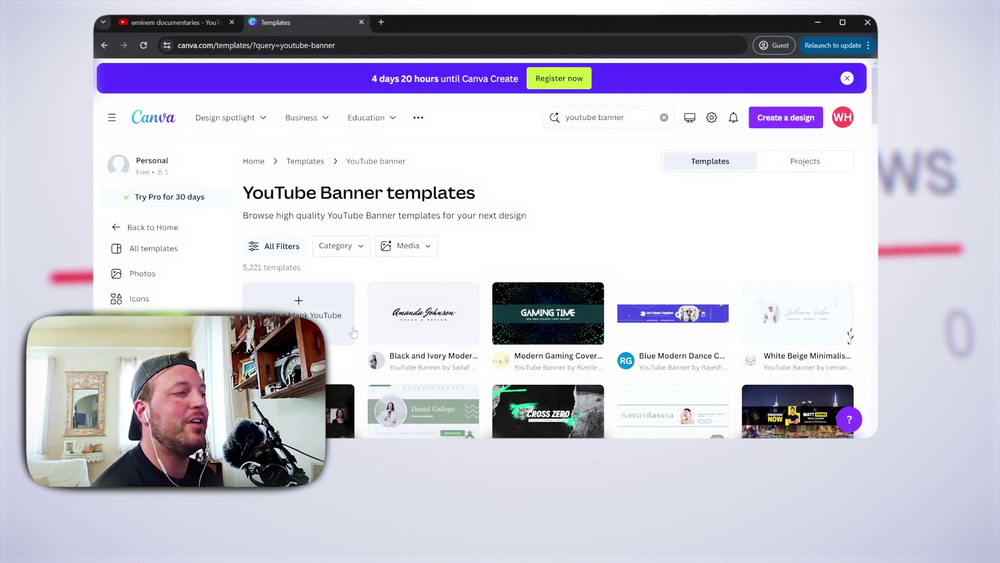
{"action": "scroll", "coordinate": [558, 305], "scroll_direction": "down", "scroll_amount": 1}
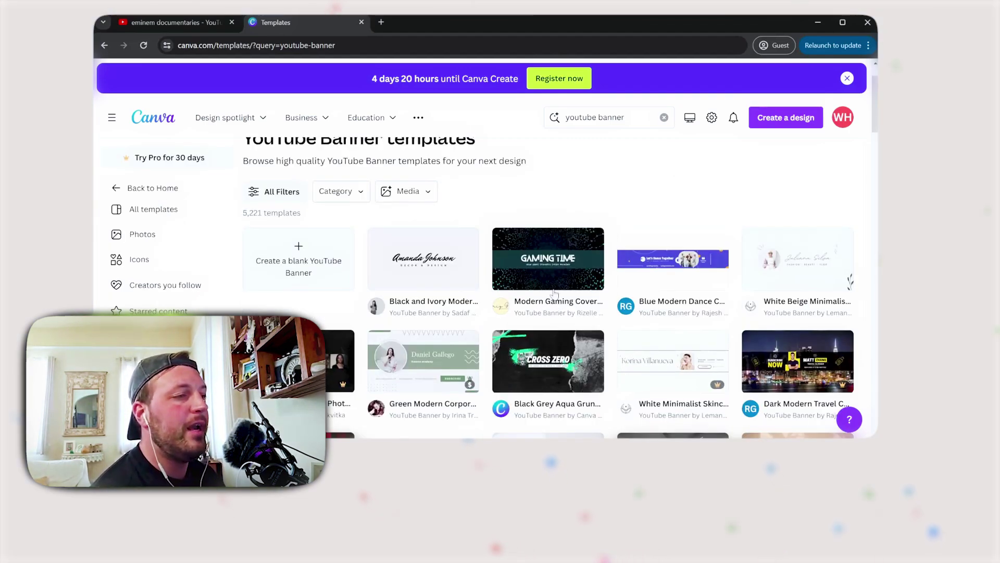
{"action": "scroll", "coordinate": [553, 278], "scroll_direction": "down", "scroll_amount": 1}
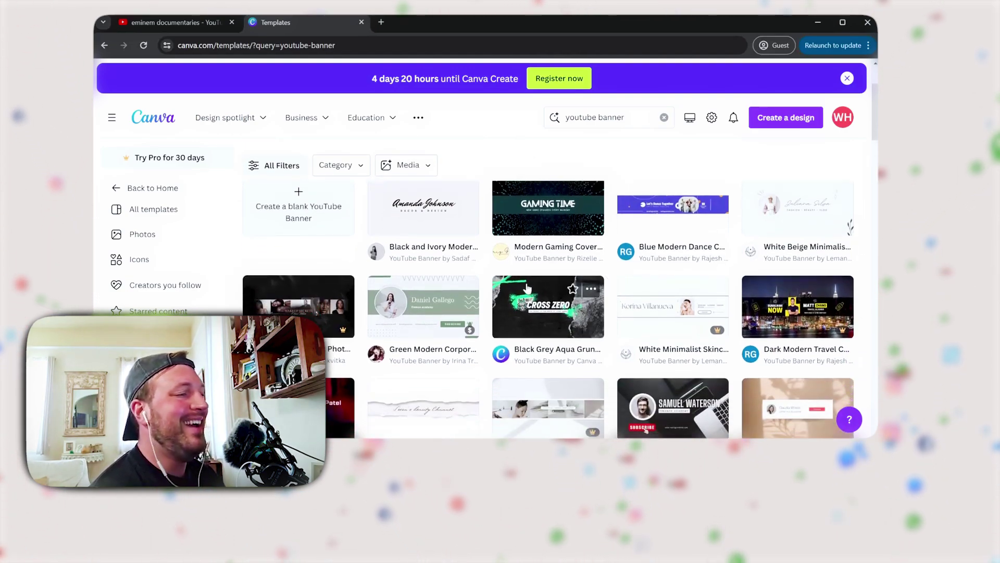
{"action": "scroll", "coordinate": [579, 261], "scroll_direction": "down", "scroll_amount": 1}
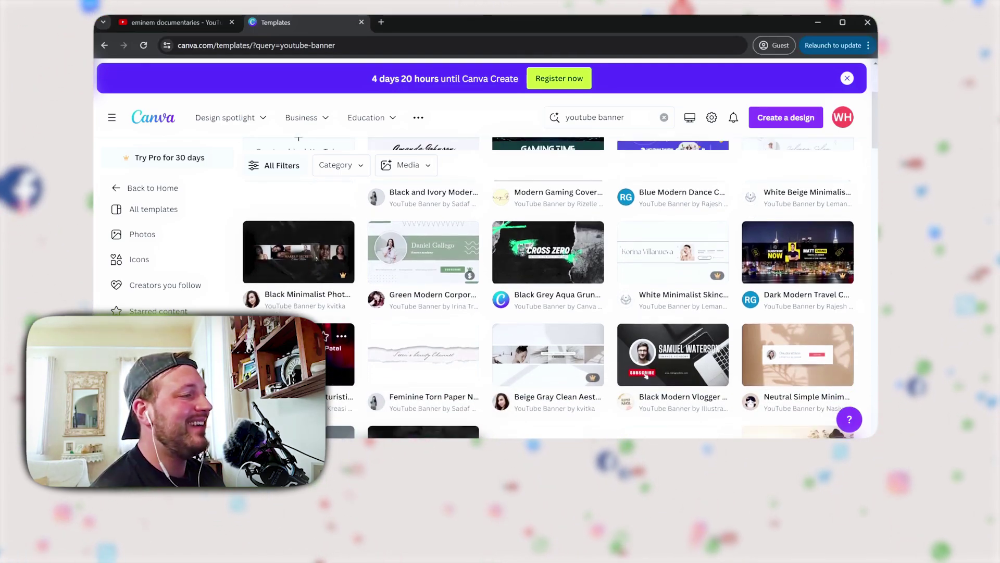
{"action": "left_click", "coordinate": [339, 365]}
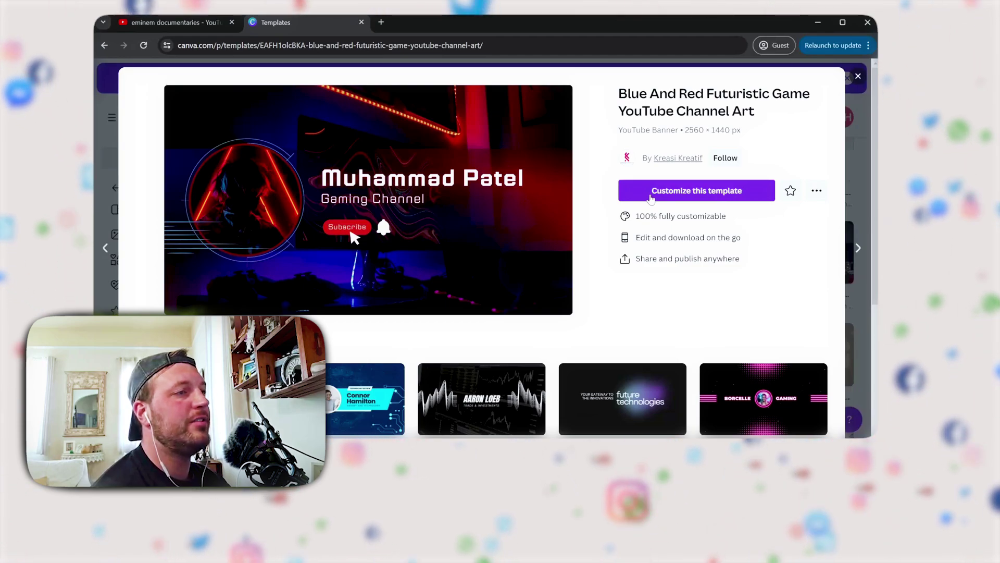
Choose Customize this template to open an editable copy of the banner
{"action": "left_click", "coordinate": [650, 198]}
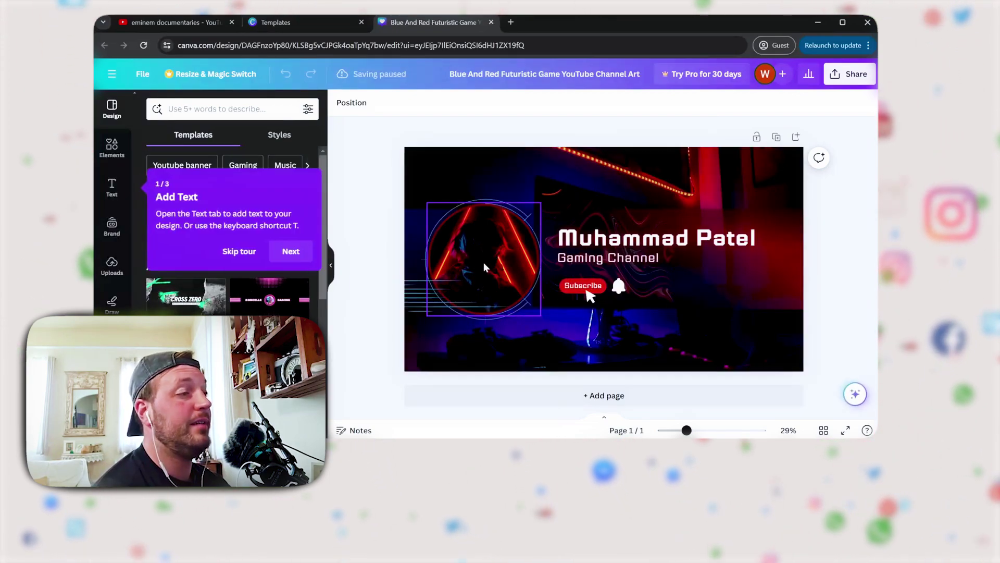
Replace the banner heading with 'Eminem Documentaries' and widen it onto one line
{"action": "left_click", "coordinate": [477, 248]}
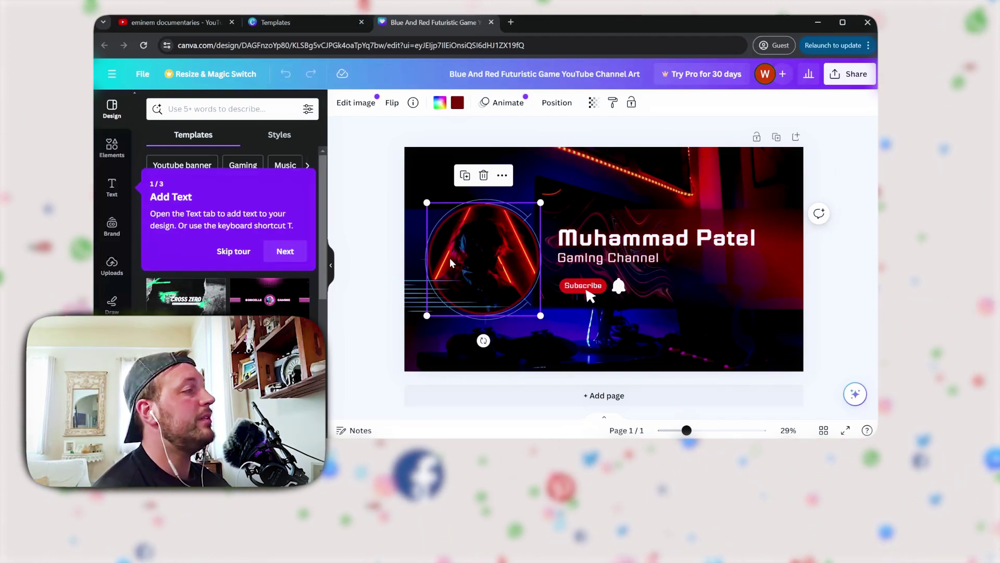
{"action": "left_click", "coordinate": [653, 243]}
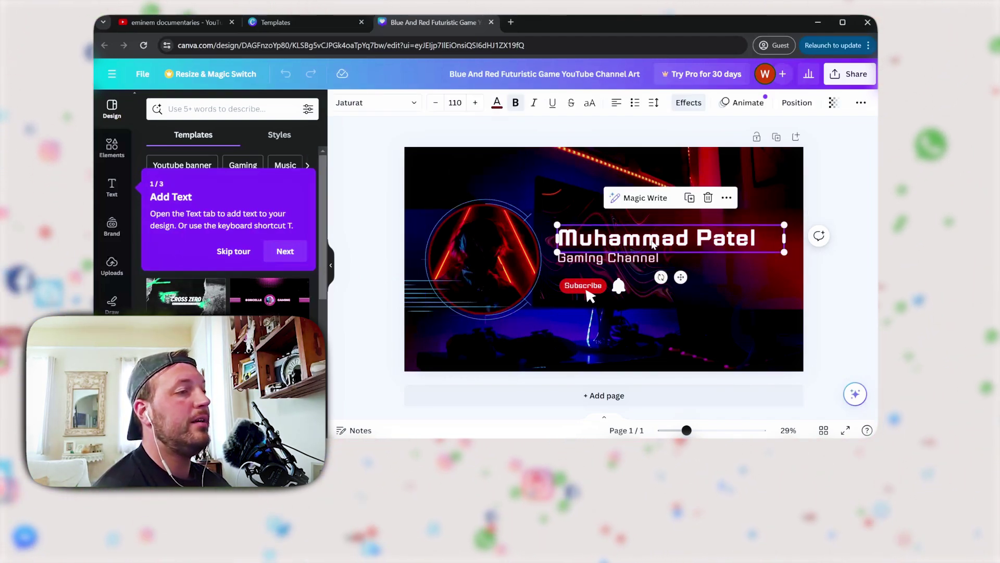
{"action": "double_click", "coordinate": [703, 241]}
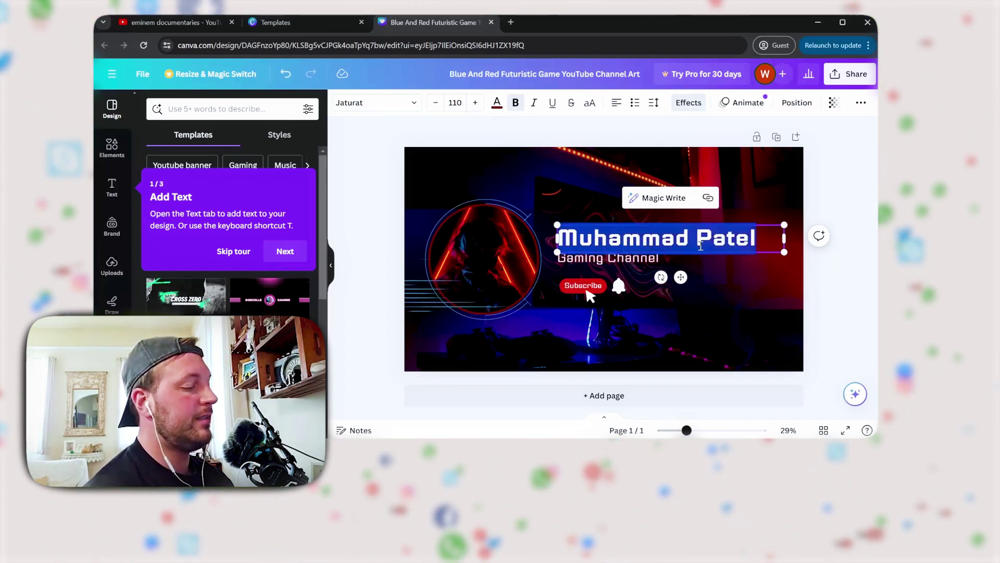
{"action": "type", "text": "Eminem"}
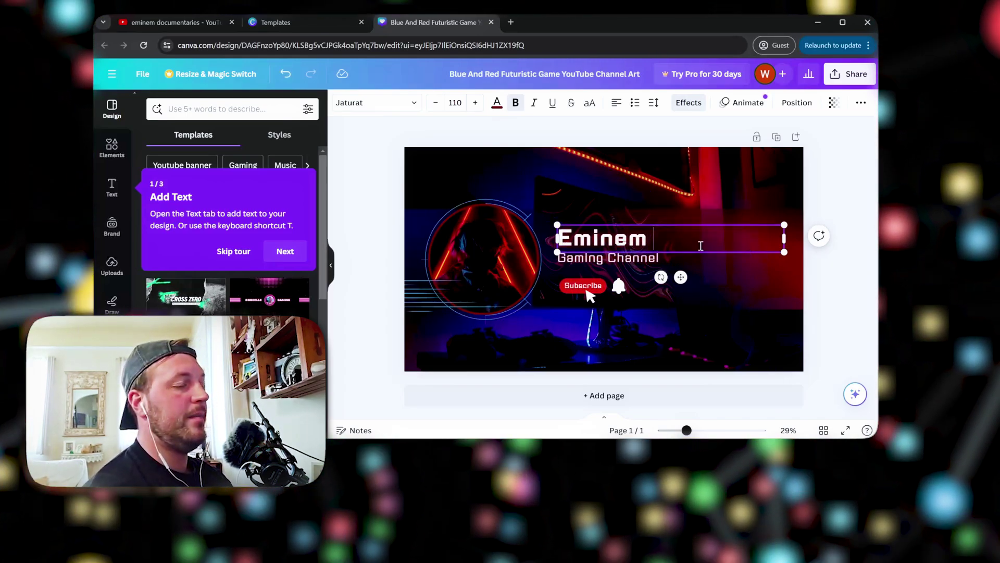
{"action": "type", "text": " Docum"}
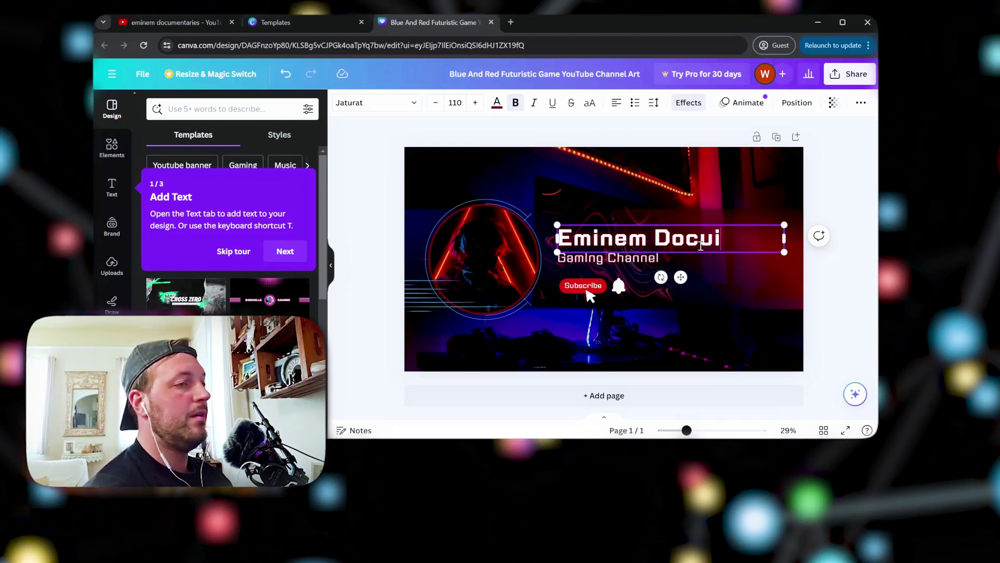
{"action": "type", "text": "entaries"}
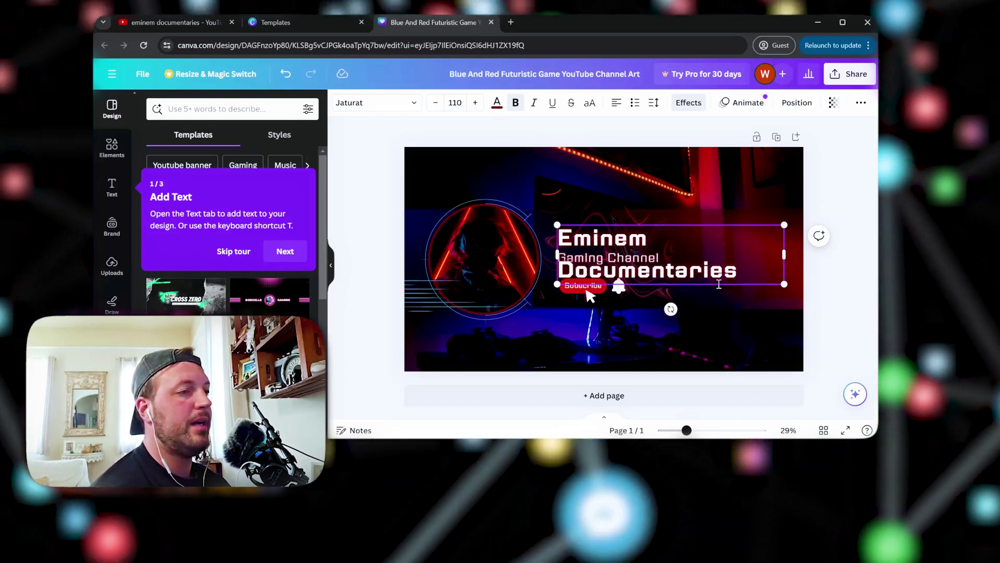
{"action": "left_click_drag", "start_coordinate": [557, 255], "coordinate": [507, 252]}
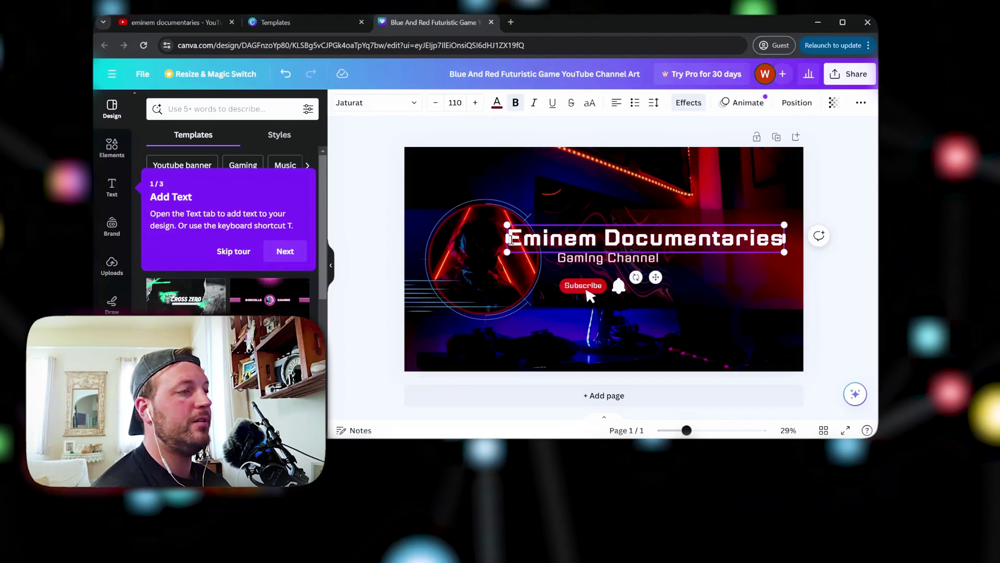
Set the heading's font size to 95 and narrow its text box to fit
{"action": "left_click_drag", "start_coordinate": [524, 240], "coordinate": [784, 239]}
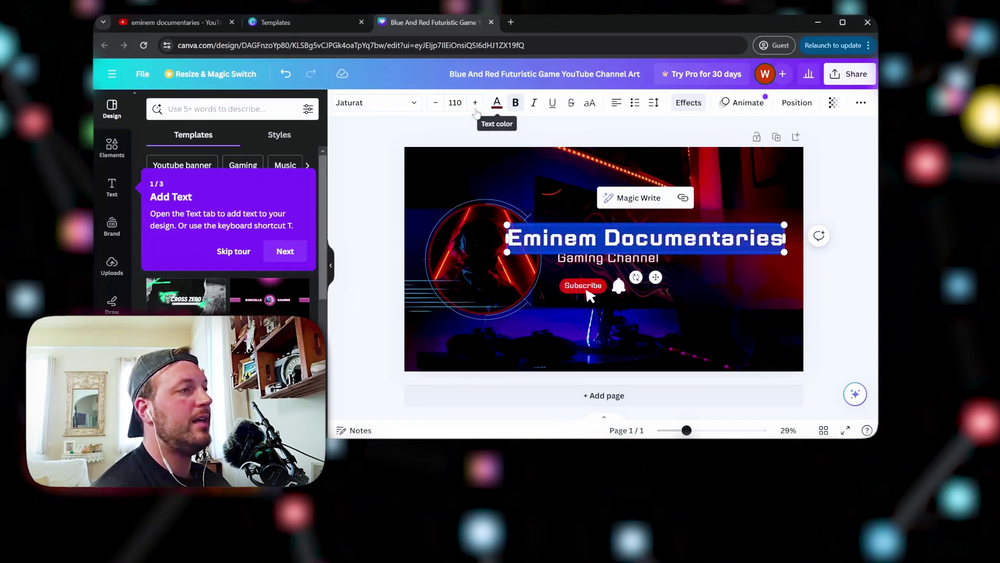
{"action": "left_click", "coordinate": [436, 103]}
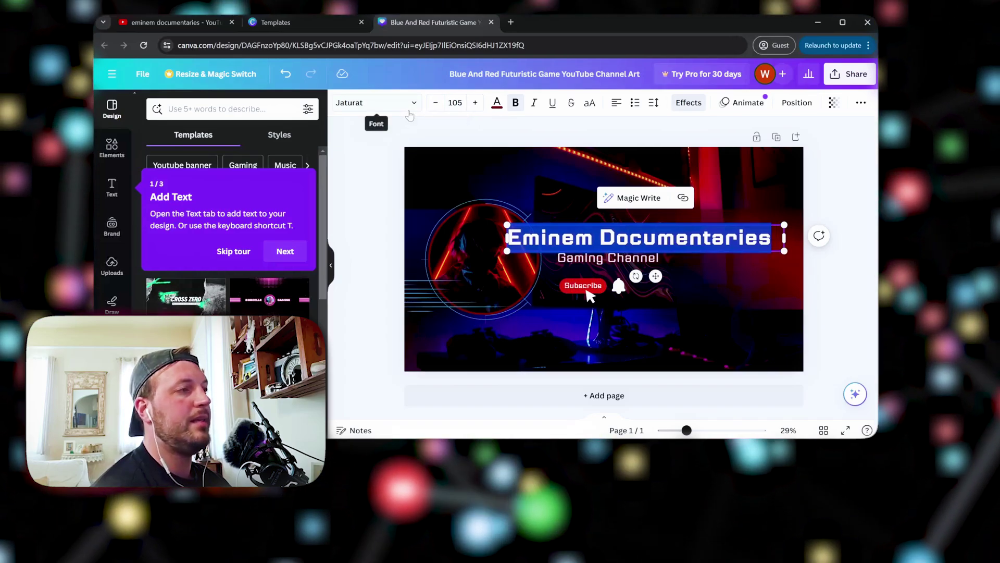
{"action": "left_click", "coordinate": [457, 102]}
{"action": "type", "text": "95"}
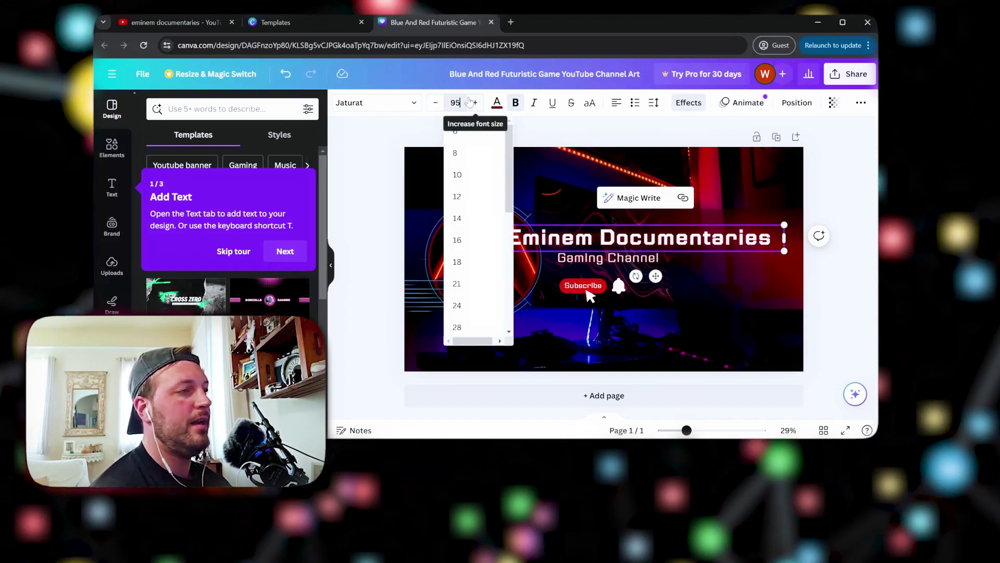
{"action": "key", "text": "Return"}
{"action": "left_click_drag", "start_coordinate": [503, 239], "coordinate": [542, 248]}
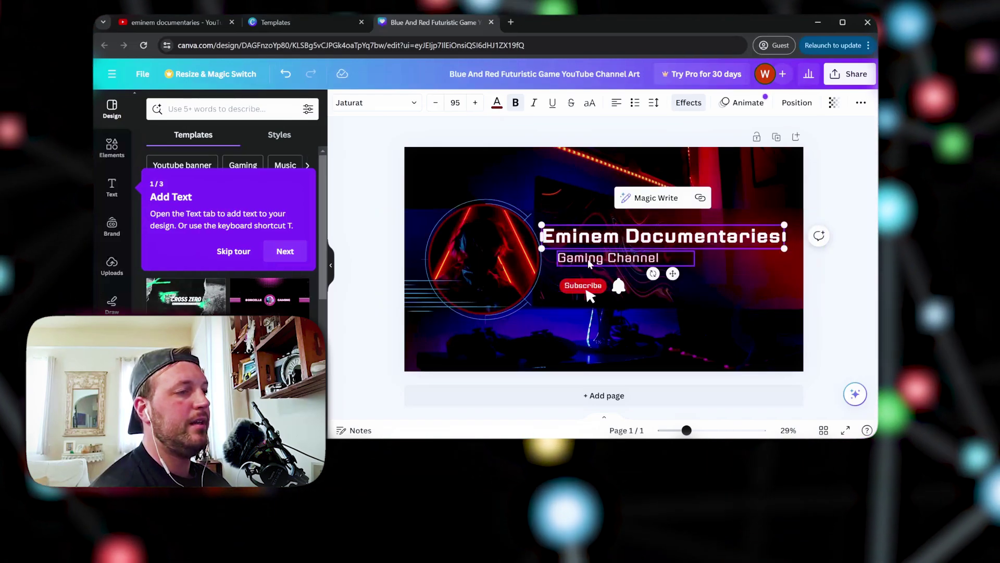
{"action": "left_click", "coordinate": [591, 261]}
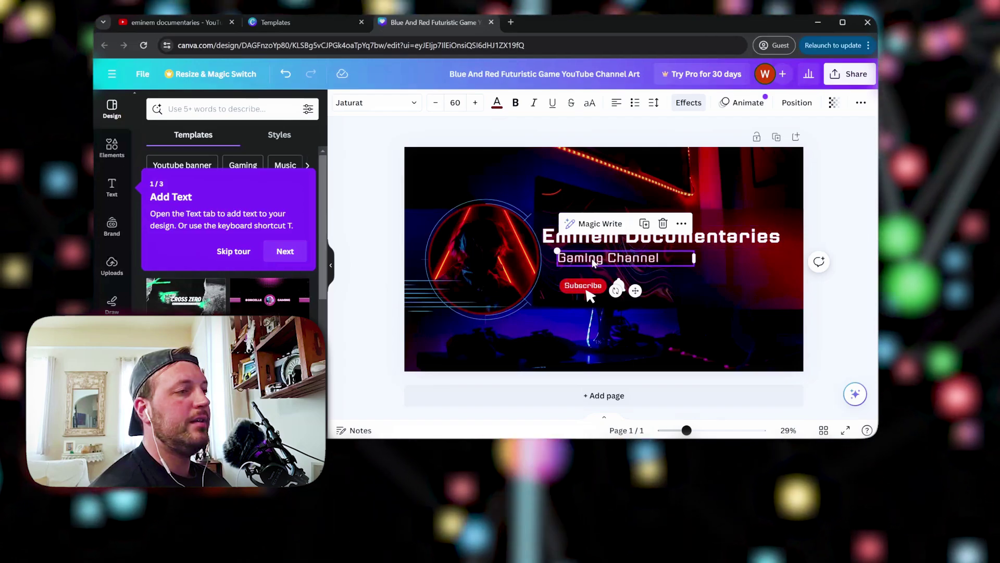
Change the Gaming Channel subtitle to 'From Humble Beginnings' and widen its box to one line
{"action": "double_click", "coordinate": [594, 262]}
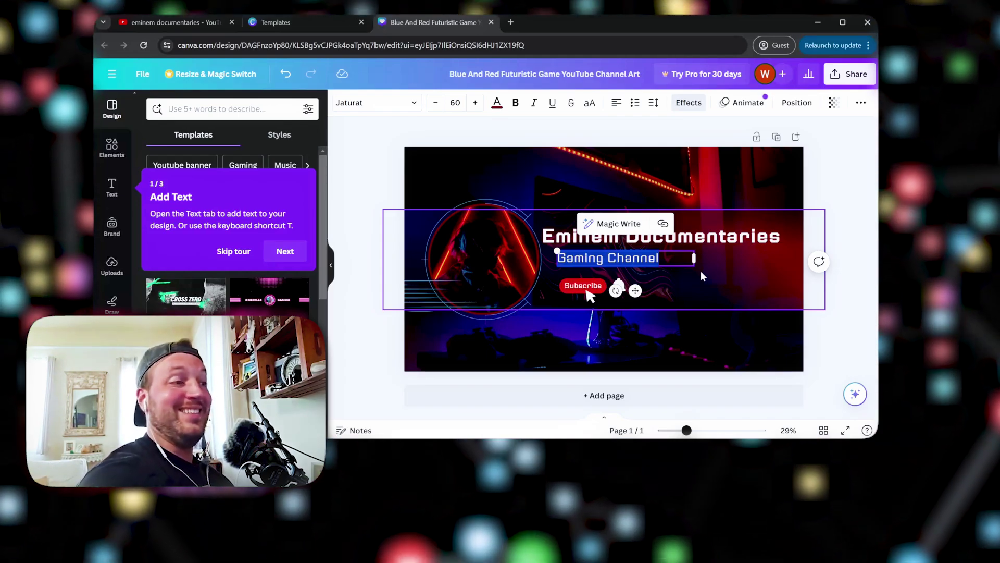
{"action": "type", "text": "From"}
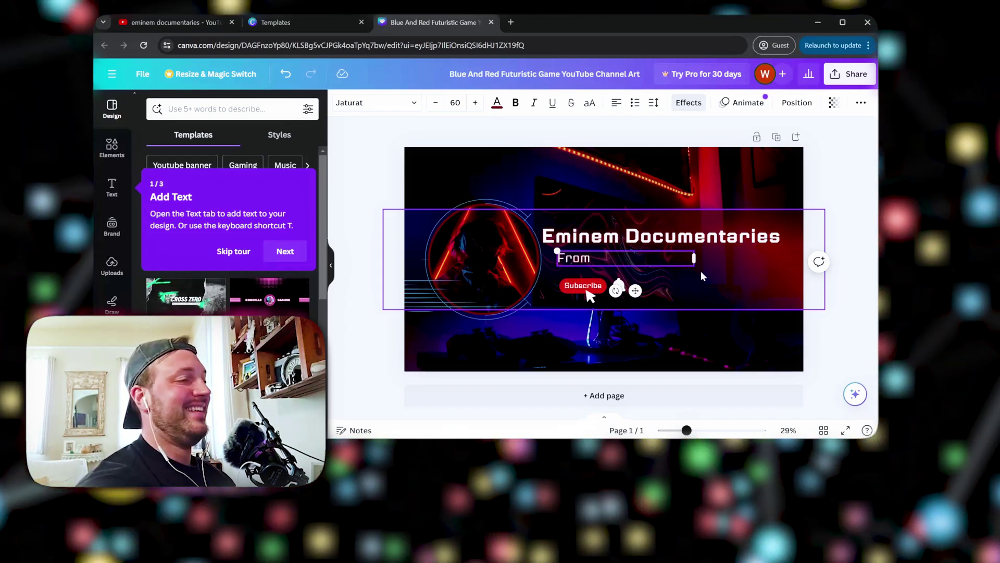
{"action": "type", "text": " Humb"}
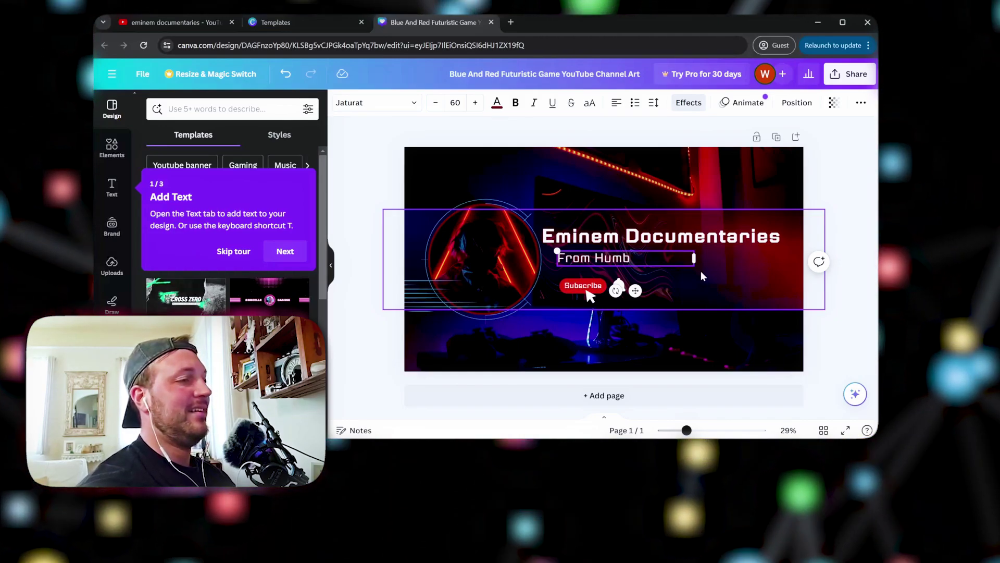
{"action": "type", "text": "le Beginnings"}
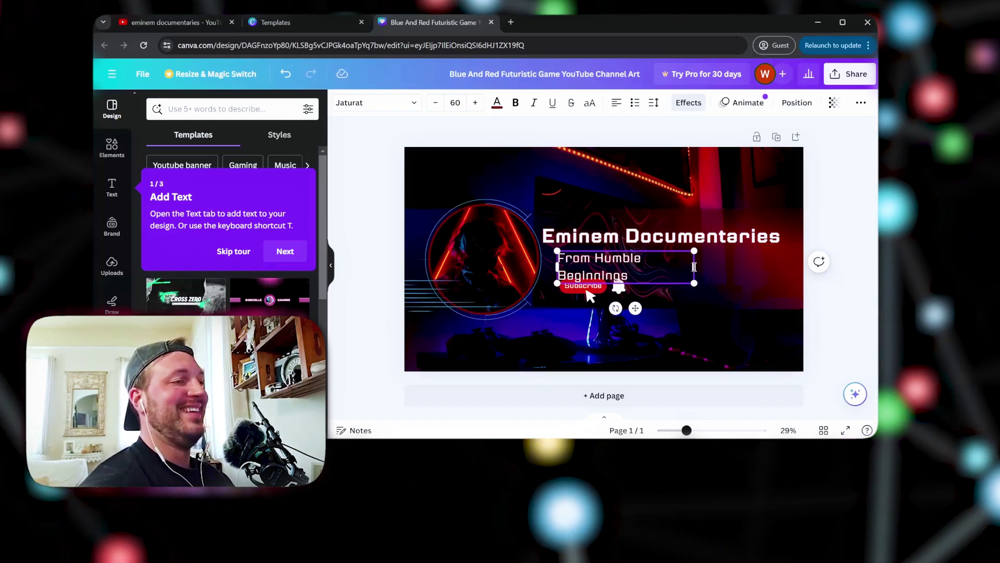
{"action": "left_click_drag", "start_coordinate": [694, 267], "coordinate": [735, 260]}
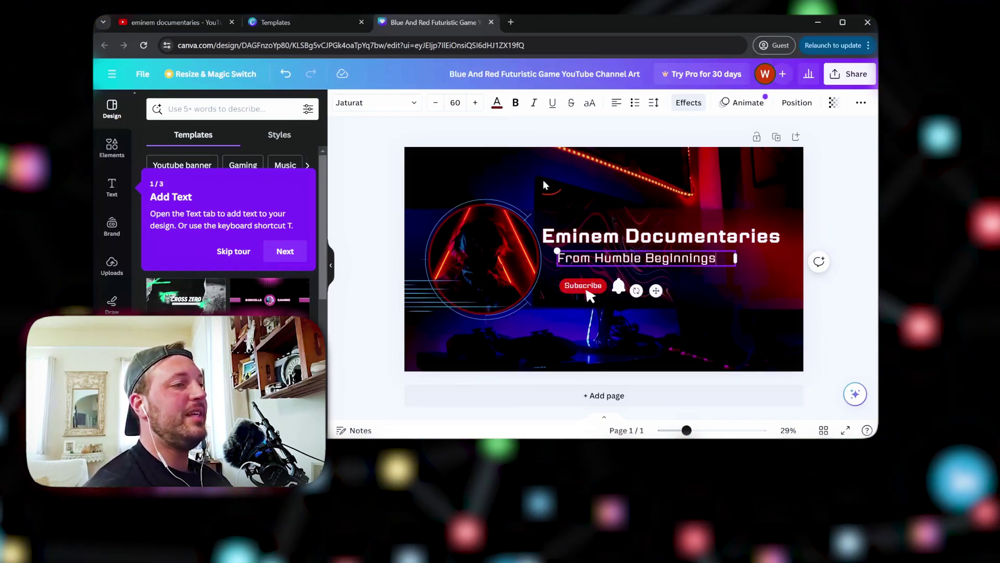
{"action": "left_click", "coordinate": [446, 169]}
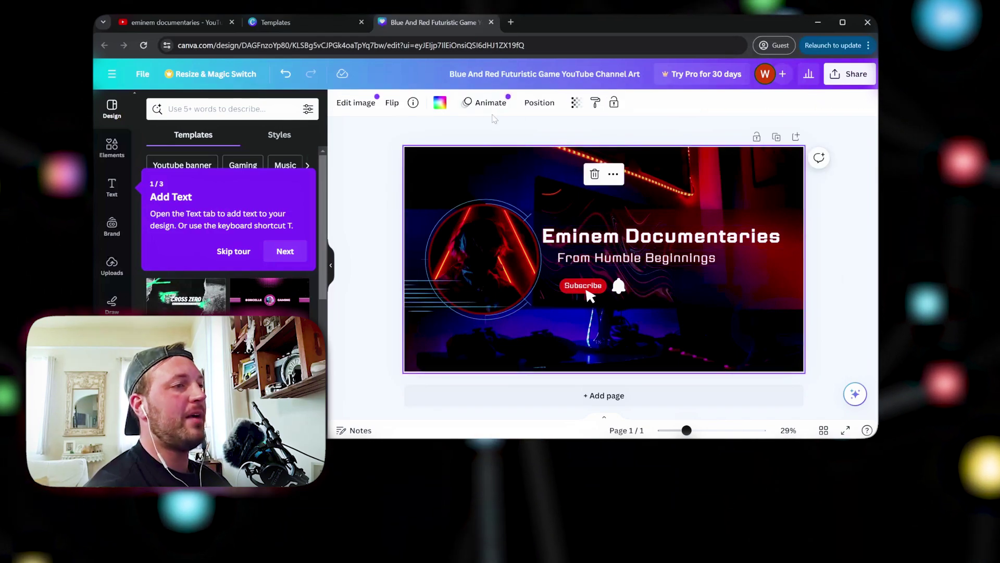
Inspect the banner by selecting the emblem, background, heading, Subscribe text, bell and shapes
{"action": "left_click", "coordinate": [469, 230]}
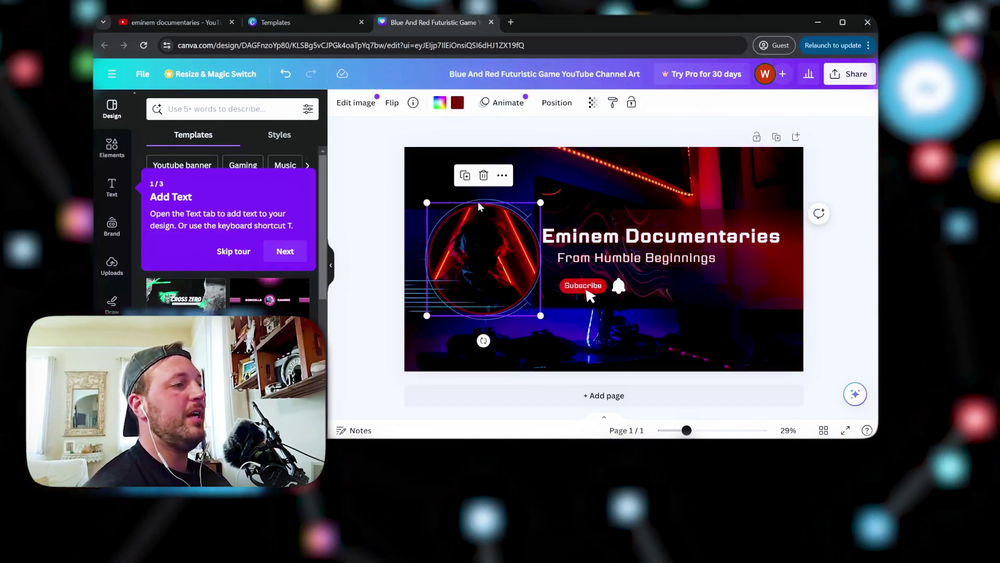
{"action": "left_click", "coordinate": [490, 197]}
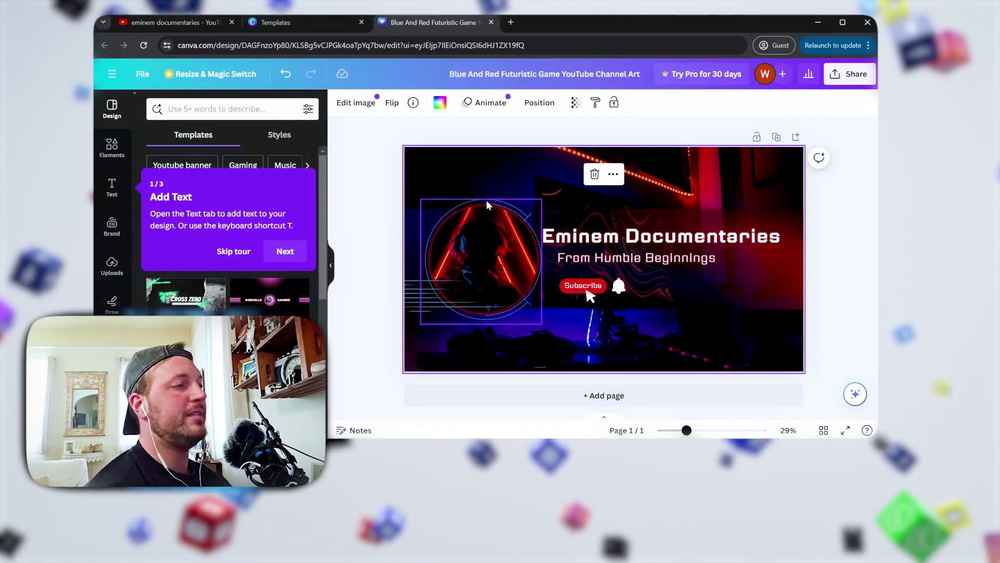
{"action": "left_click", "coordinate": [573, 244]}
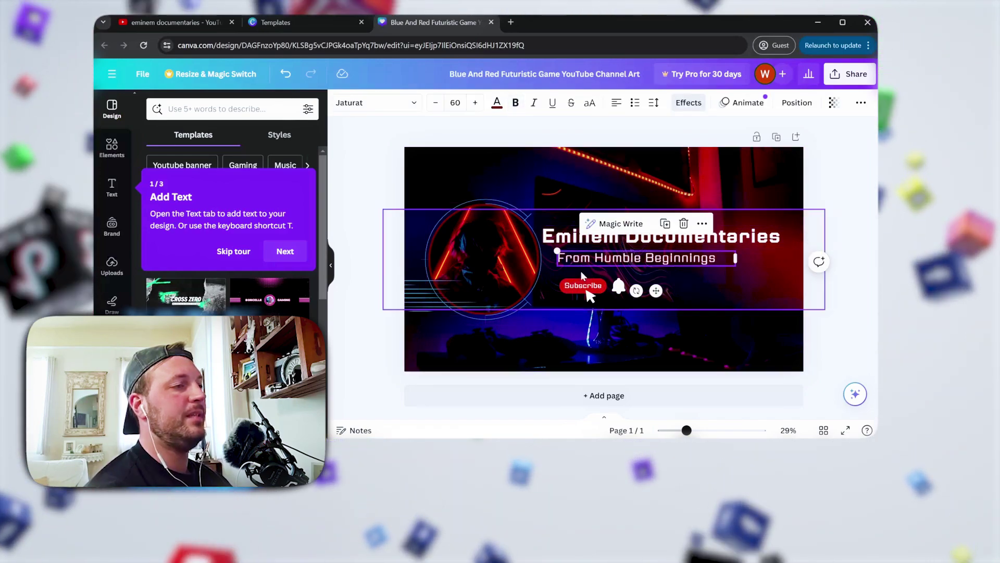
{"action": "left_click", "coordinate": [619, 287]}
{"action": "left_click", "coordinate": [619, 287]}
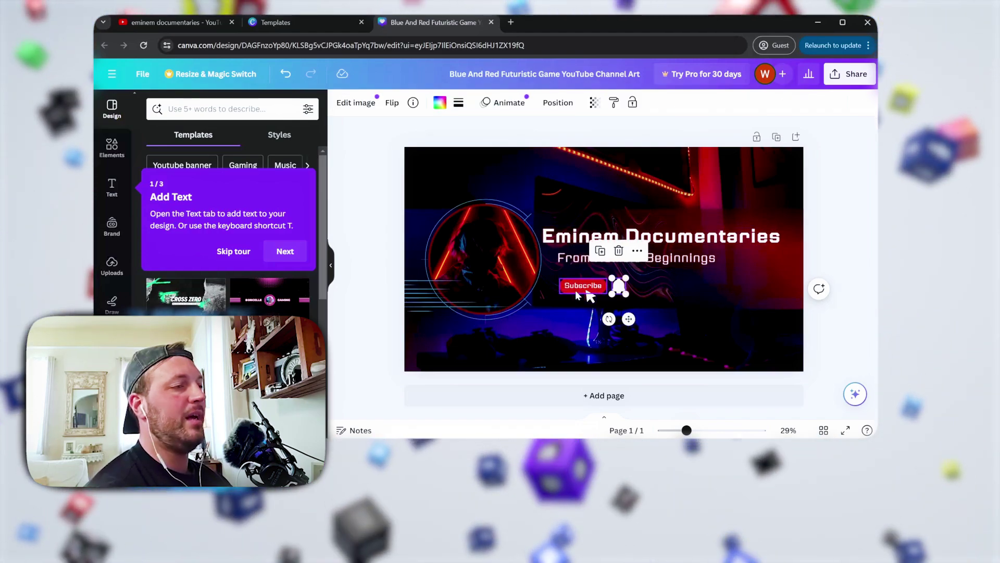
{"action": "left_click", "coordinate": [587, 292]}
{"action": "left_click", "coordinate": [593, 298]}
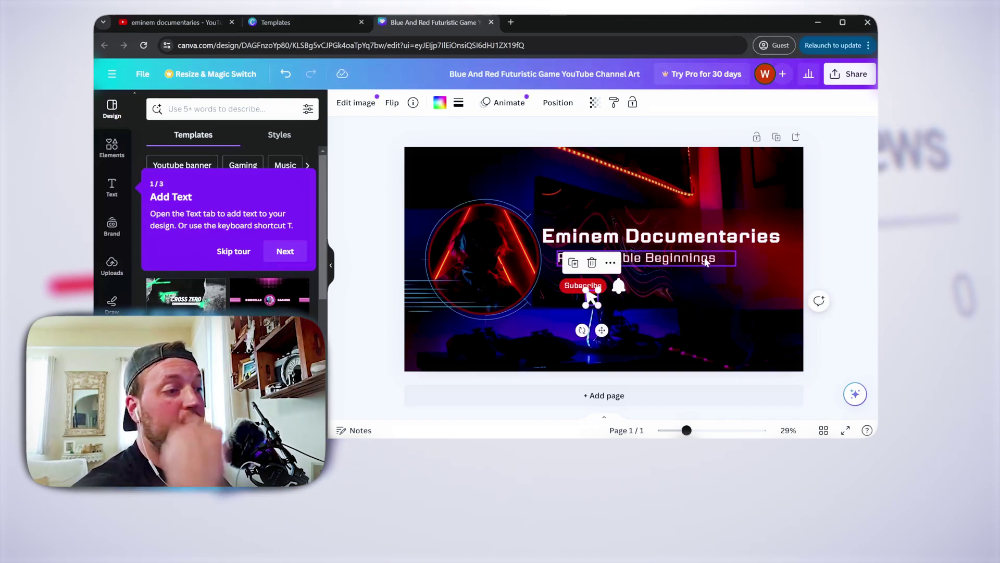
{"action": "left_click", "coordinate": [819, 241]}
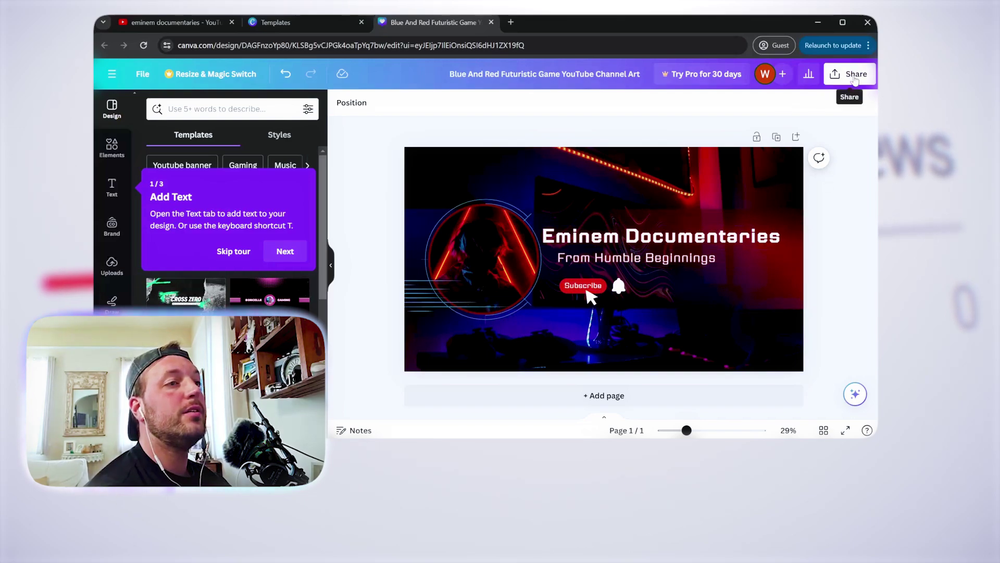
Export the Canva banner from the Share menu as a PNG download
{"action": "left_click", "coordinate": [855, 79]}
{"action": "left_click", "coordinate": [711, 307]}
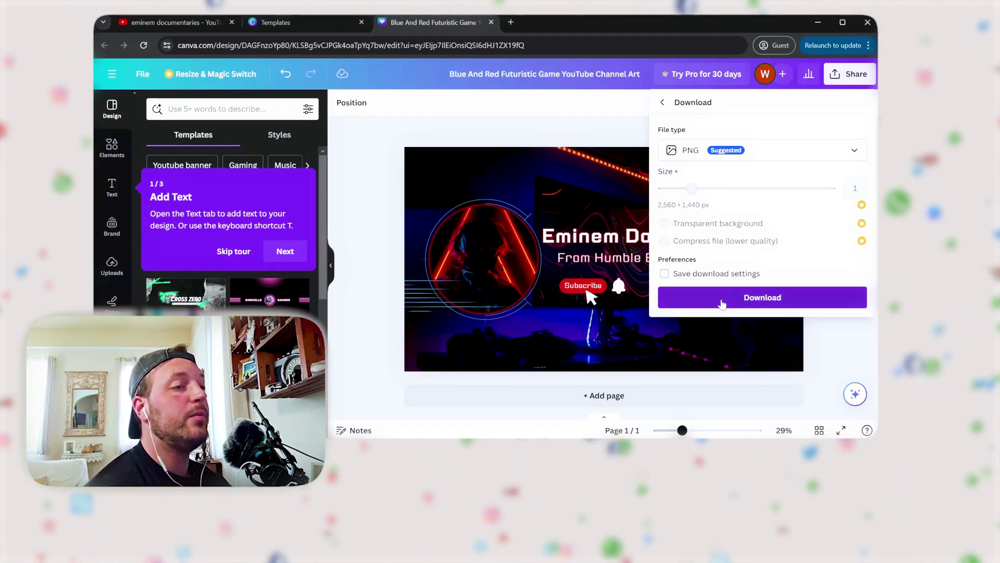
{"action": "left_click", "coordinate": [723, 303]}
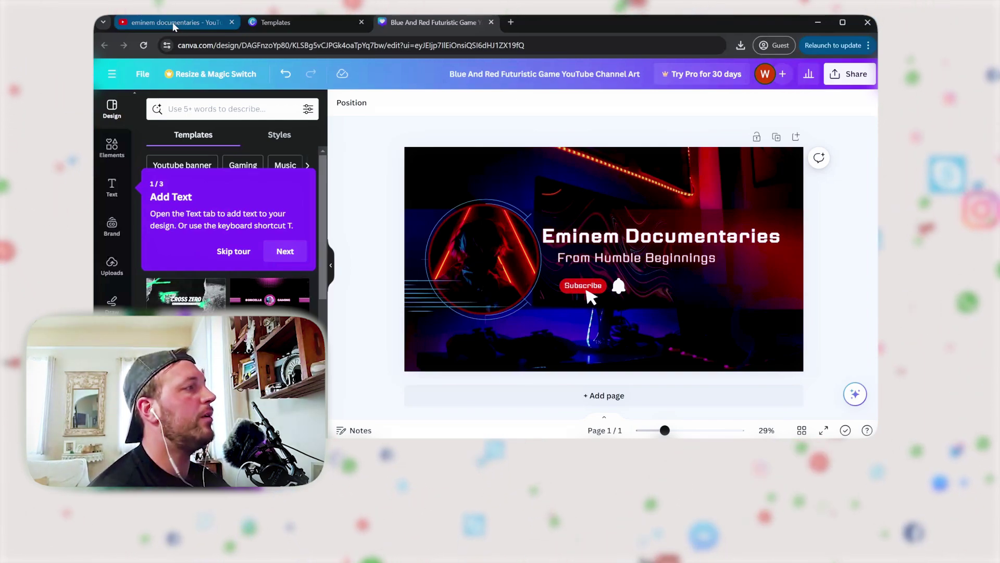
Go to the YouTube channel tab and open Customize channel to view the Layout settings
{"action": "left_click", "coordinate": [173, 22]}
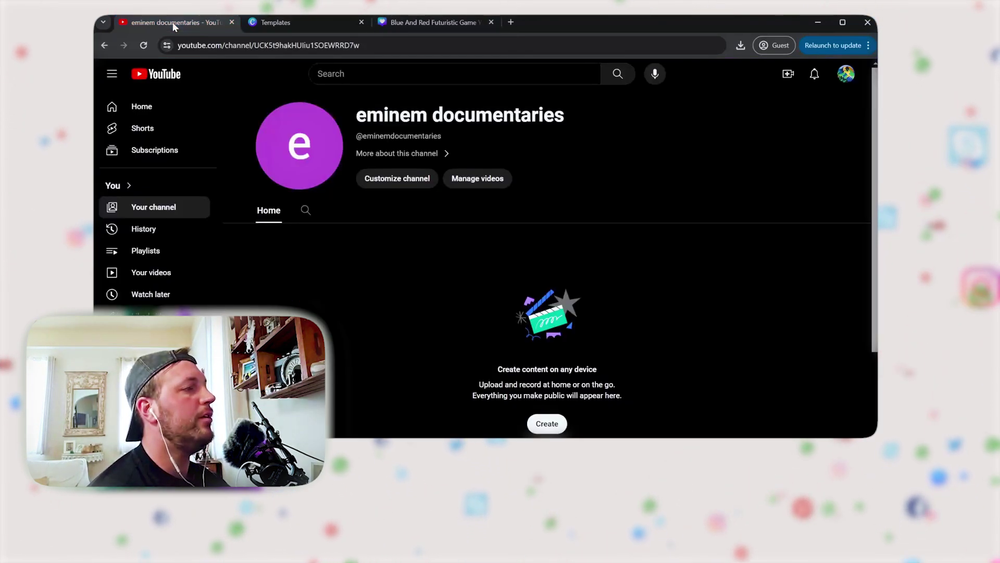
{"action": "left_click", "coordinate": [394, 181]}
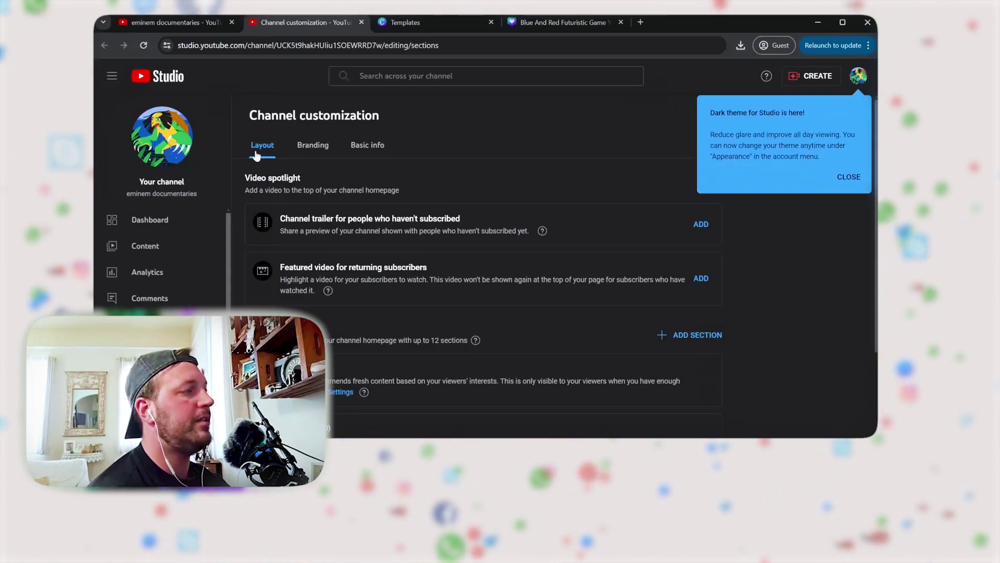
{"action": "scroll", "coordinate": [163, 232], "scroll_direction": "down", "scroll_amount": 2}
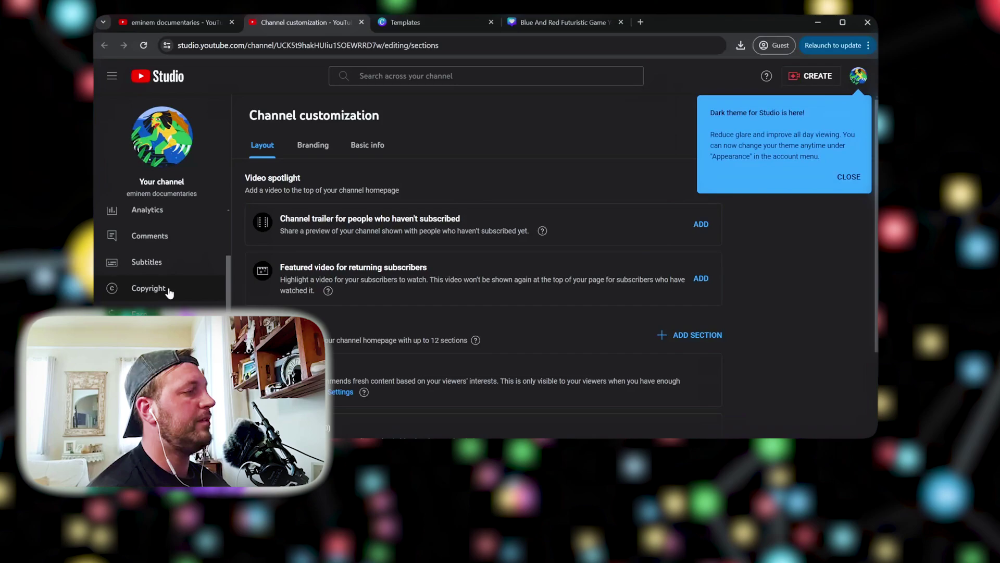
{"action": "scroll", "coordinate": [169, 293], "scroll_direction": "up", "scroll_amount": 2}
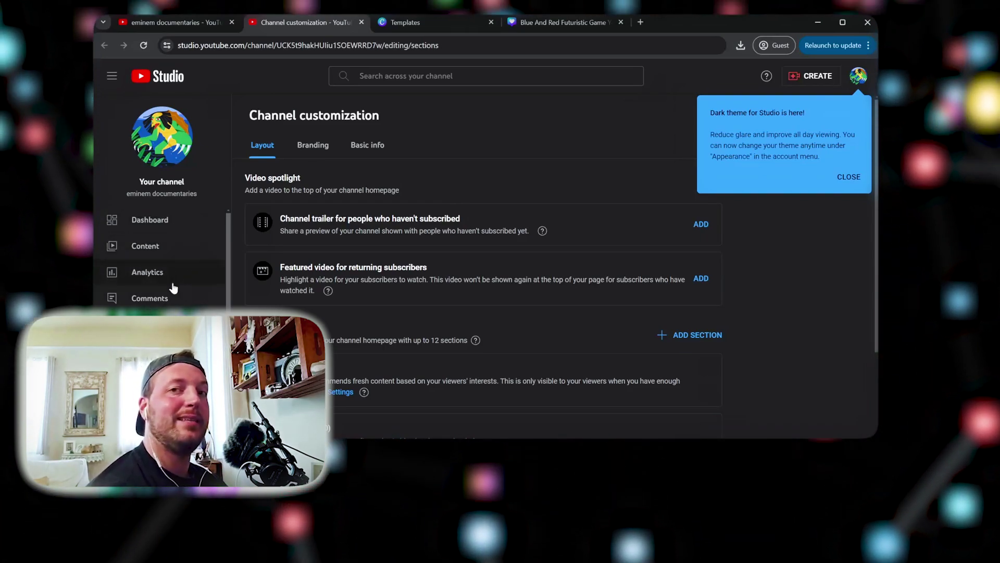
{"action": "scroll", "coordinate": [185, 265], "scroll_direction": "down", "scroll_amount": 2}
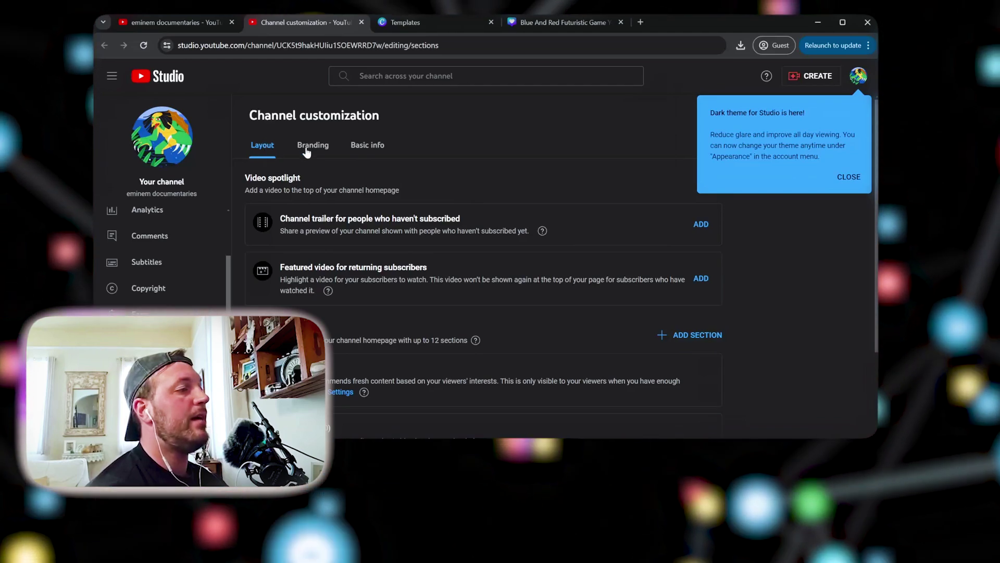
Review the Branding banner image settings and crop preview, then return to the Canva design
{"action": "left_click", "coordinate": [309, 149]}
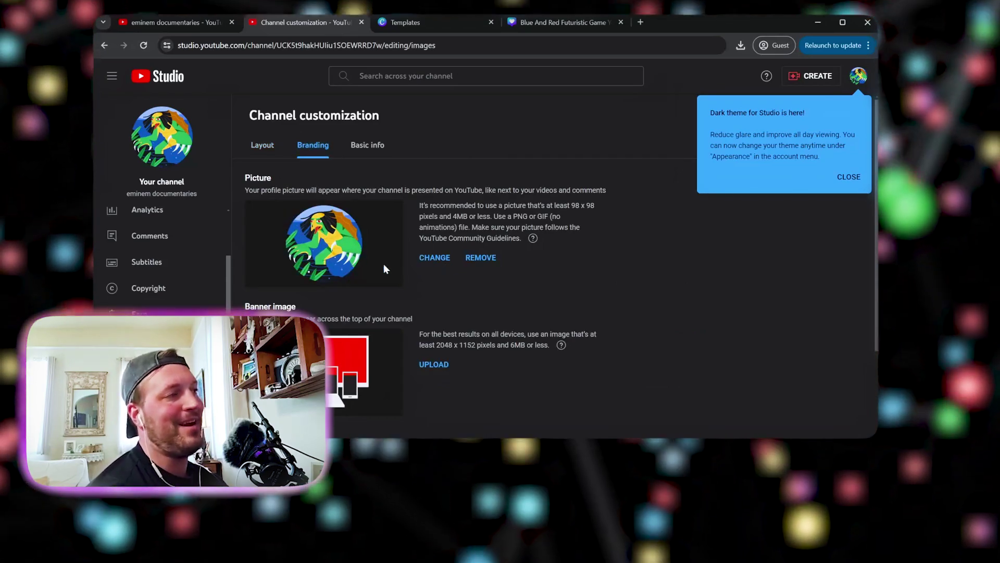
{"action": "scroll", "coordinate": [462, 309], "scroll_direction": "down", "scroll_amount": 1}
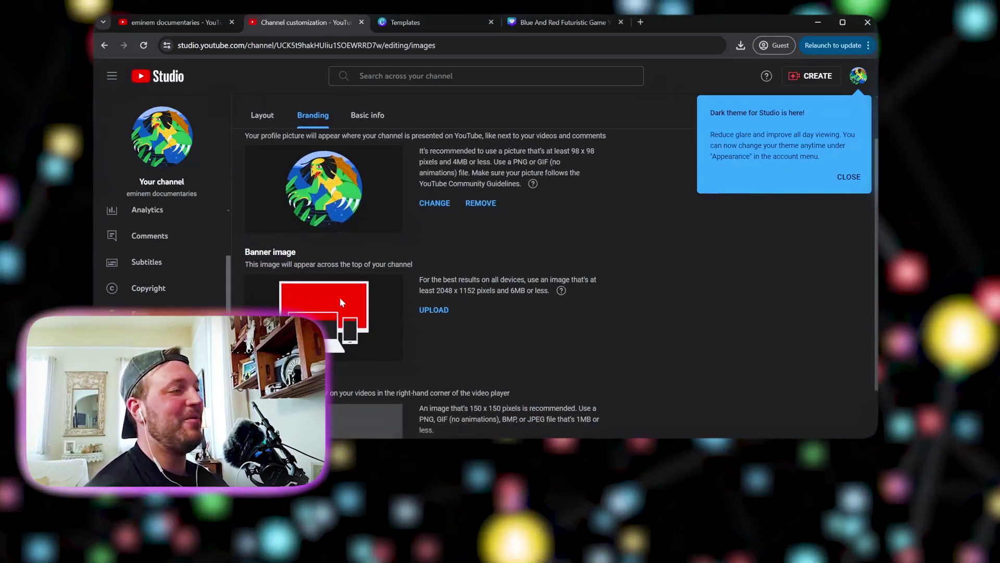
{"action": "scroll", "coordinate": [430, 265], "scroll_direction": "down", "scroll_amount": 1}
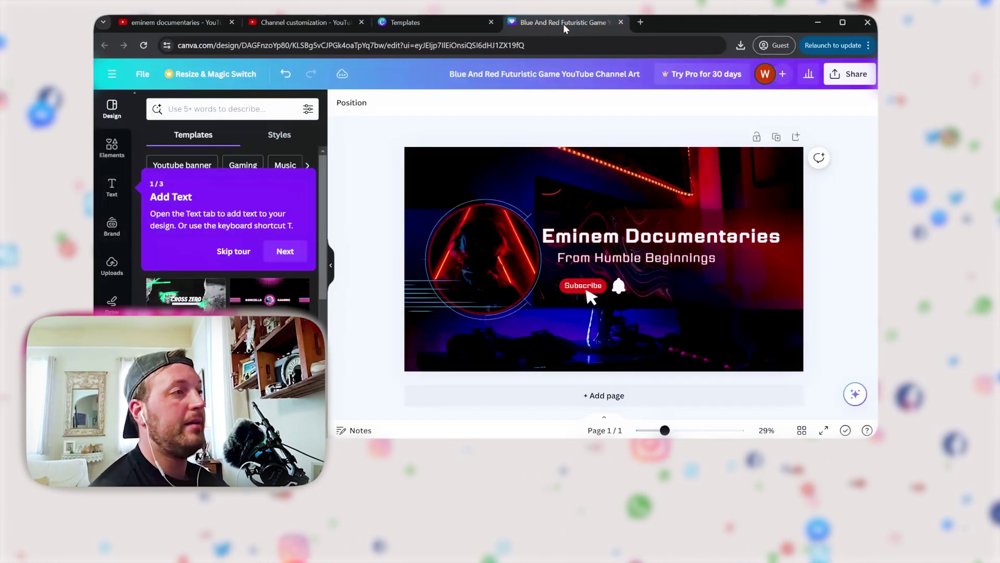
{"action": "left_click", "coordinate": [560, 22]}
Shrink the circular emblem and middle band, then resize the red-triangle logo and shift it right
{"action": "left_click", "coordinate": [485, 250]}
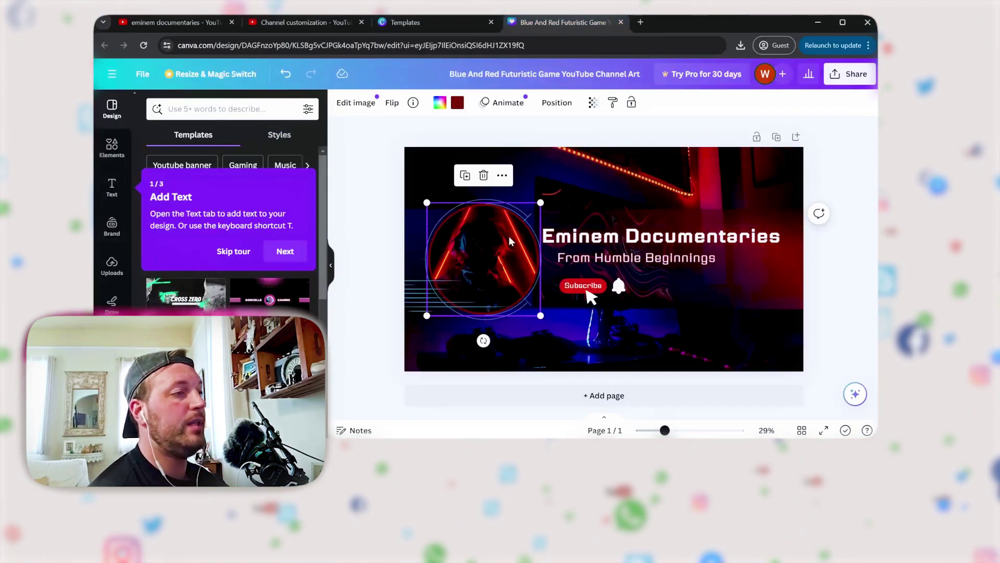
{"action": "mouse_move", "coordinate": [425, 200]}
{"action": "left_mouse_down"}
{"action": "mouse_move", "coordinate": [442, 208]}
{"action": "mouse_move", "coordinate": [433, 205]}
{"action": "left_mouse_up"}
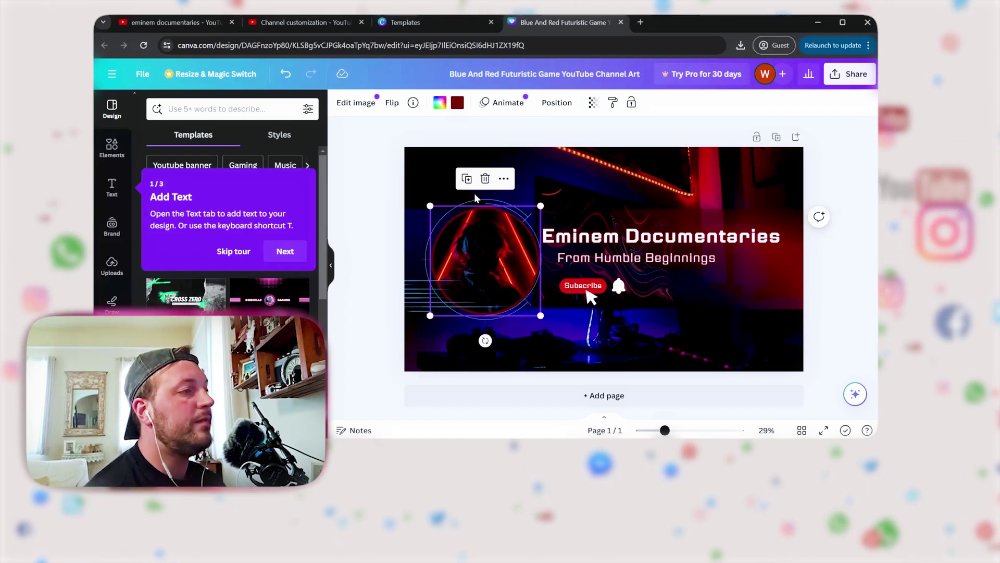
{"action": "left_click", "coordinate": [505, 217]}
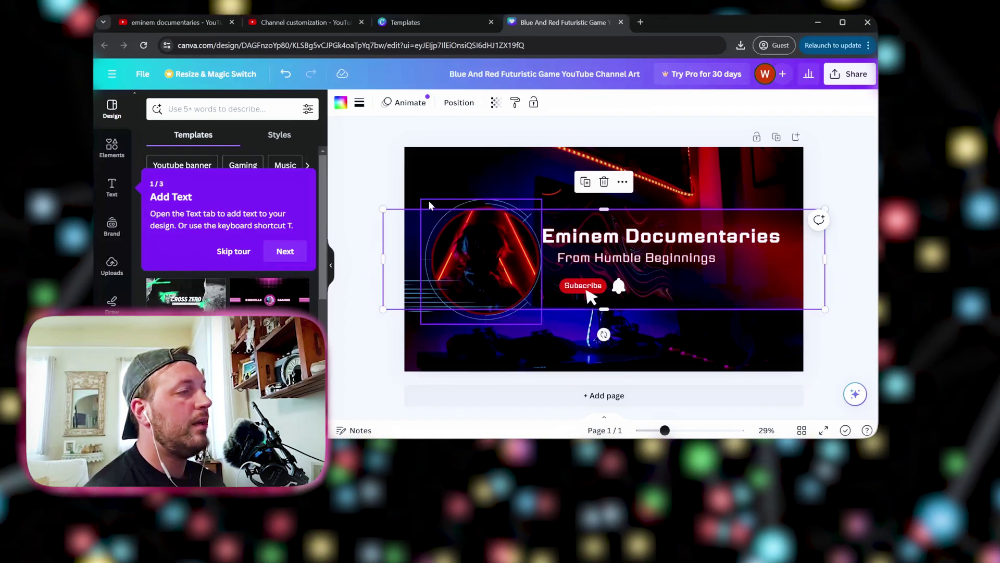
{"action": "left_click_drag", "start_coordinate": [382, 205], "coordinate": [398, 209]}
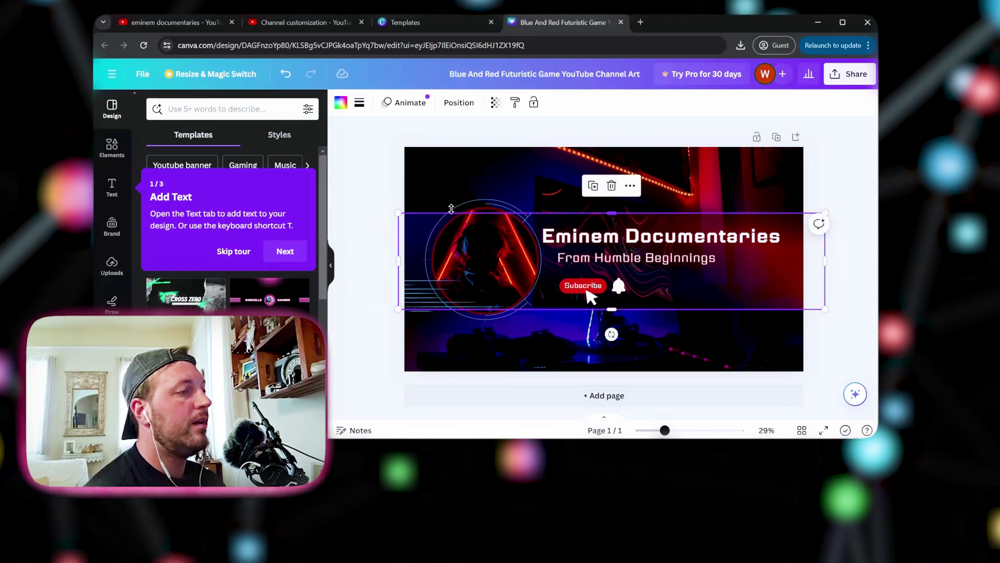
{"action": "left_click", "coordinate": [487, 208]}
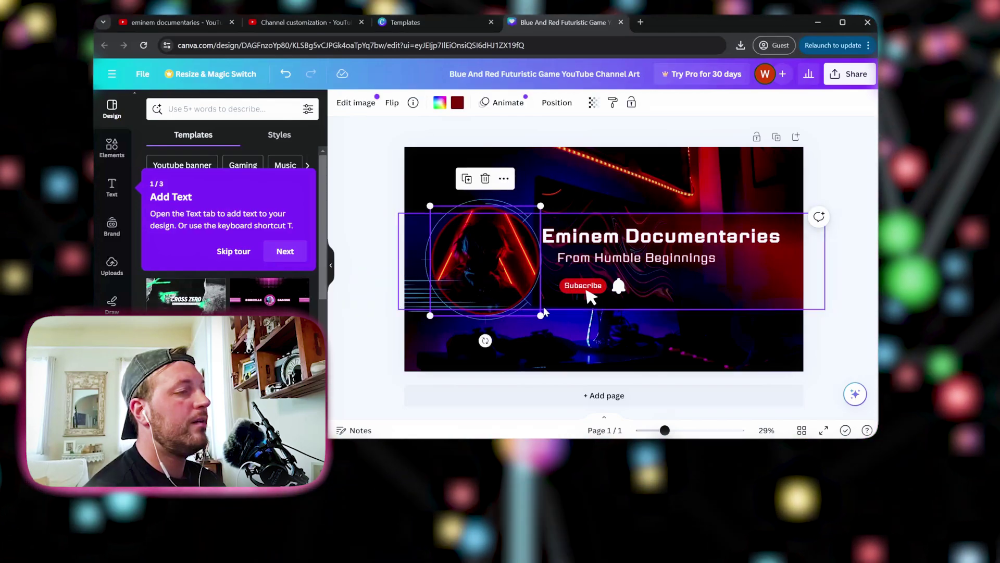
{"action": "left_click_drag", "start_coordinate": [541, 315], "coordinate": [514, 297]}
{"action": "left_click_drag", "start_coordinate": [468, 254], "coordinate": [480, 258]}
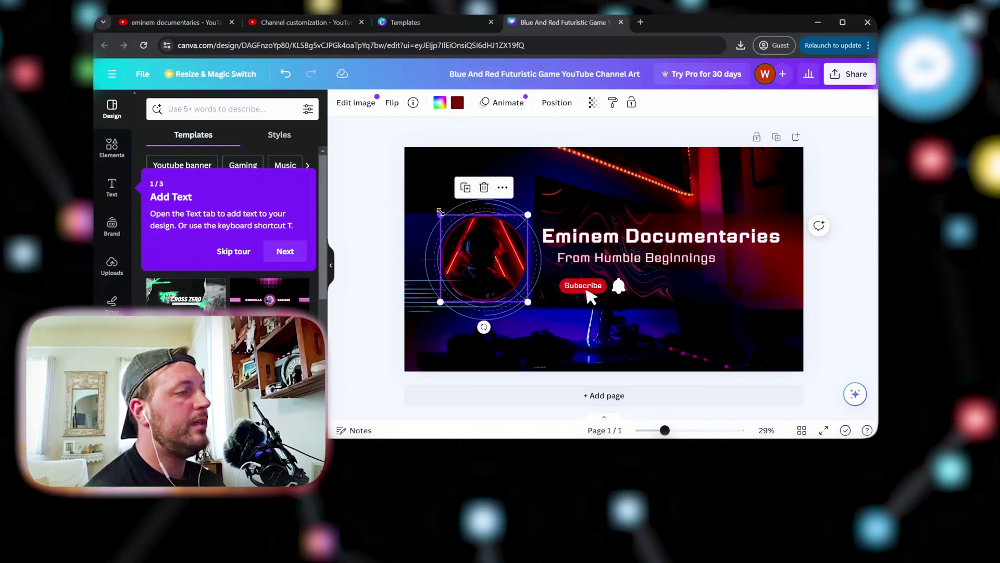
{"action": "left_click_drag", "start_coordinate": [440, 213], "coordinate": [469, 231]}
{"action": "mouse_move", "coordinate": [504, 268]}
{"action": "left_mouse_down"}
{"action": "mouse_move", "coordinate": [494, 252]}
{"action": "mouse_move", "coordinate": [511, 253]}
{"action": "left_mouse_up"}
Move the ring graphic right and shrink it to fit around the recentred logo
{"action": "left_click", "coordinate": [437, 269]}
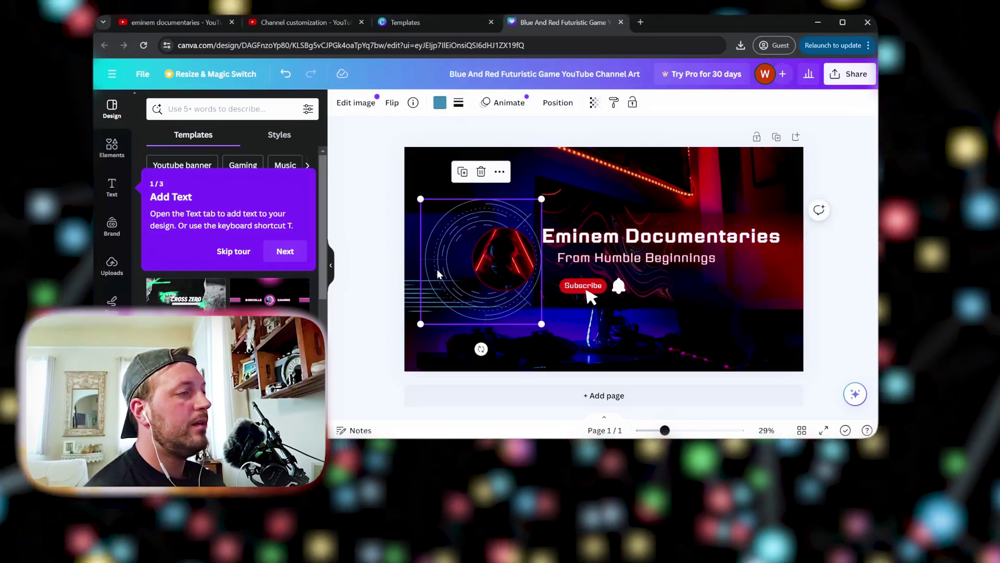
{"action": "left_click_drag", "start_coordinate": [440, 268], "coordinate": [468, 269]}
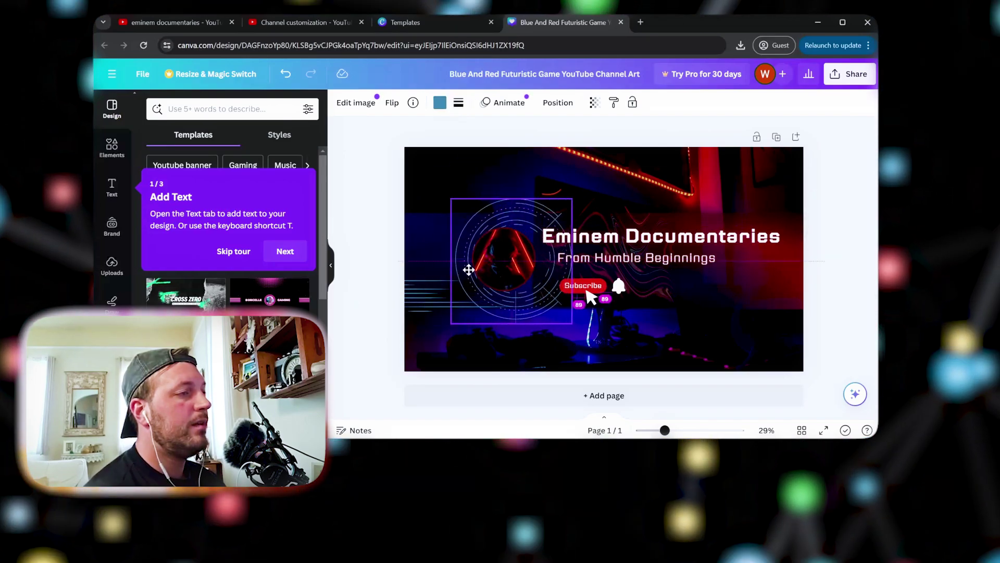
{"action": "left_click_drag", "start_coordinate": [451, 199], "coordinate": [473, 215]}
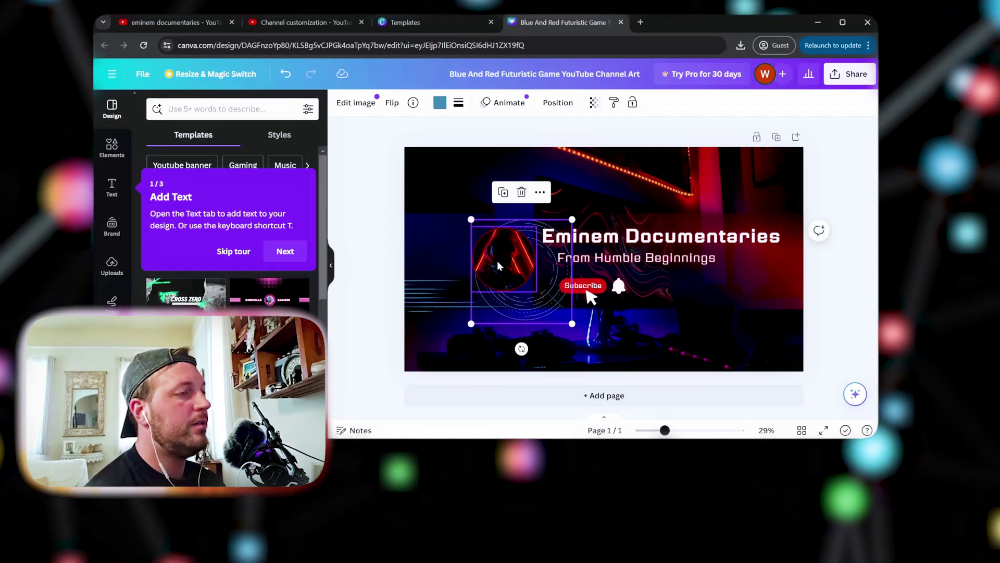
{"action": "left_click_drag", "start_coordinate": [498, 262], "coordinate": [515, 269]}
{"action": "left_click", "coordinate": [519, 229]}
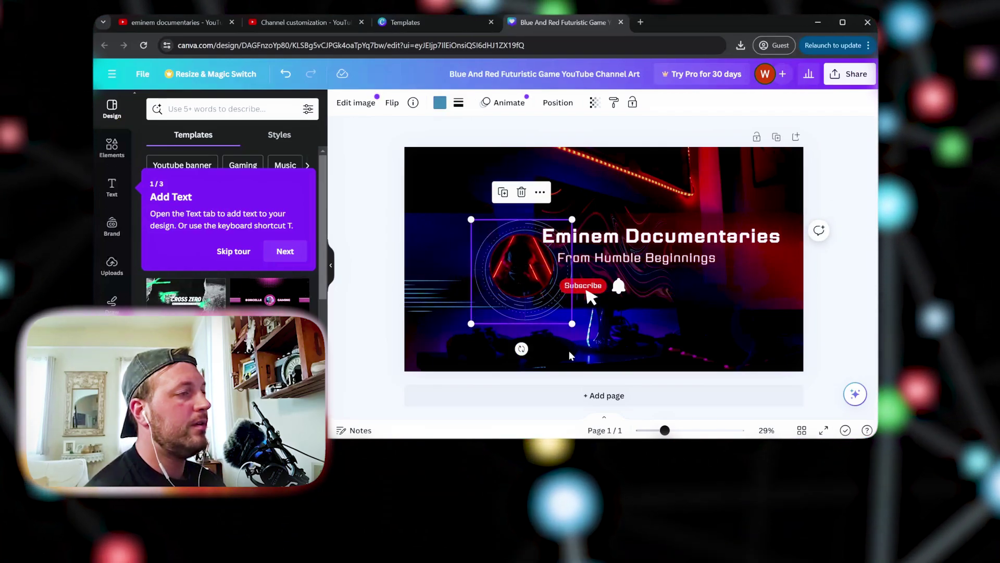
{"action": "left_click_drag", "start_coordinate": [572, 324], "coordinate": [563, 317]}
Shrink and lower the Eminem Documentaries title, and resize the From Humble Beginnings subtitle to match
{"action": "left_click", "coordinate": [651, 237]}
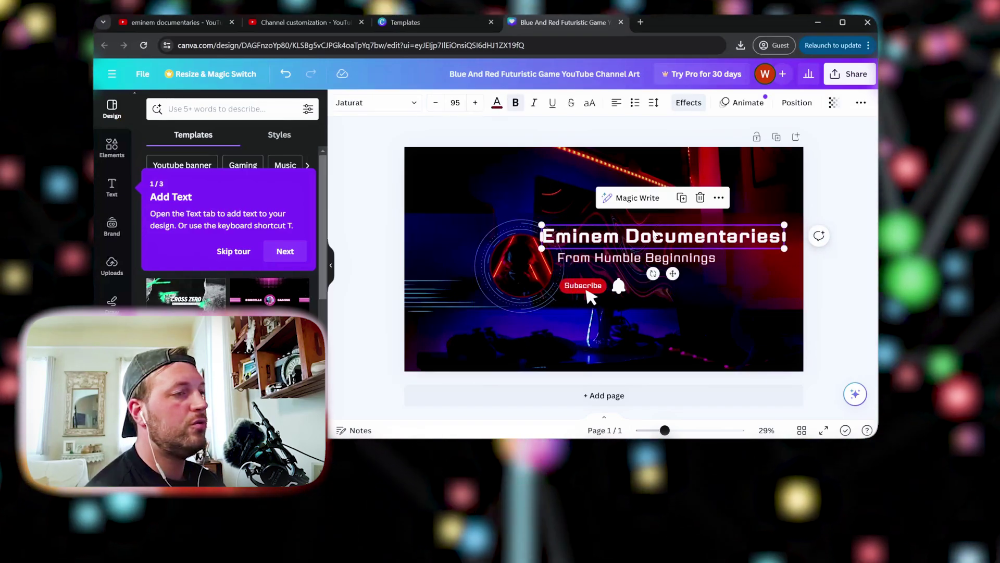
{"action": "left_click_drag", "start_coordinate": [785, 246], "coordinate": [724, 242]}
{"action": "left_click_drag", "start_coordinate": [617, 235], "coordinate": [617, 244]}
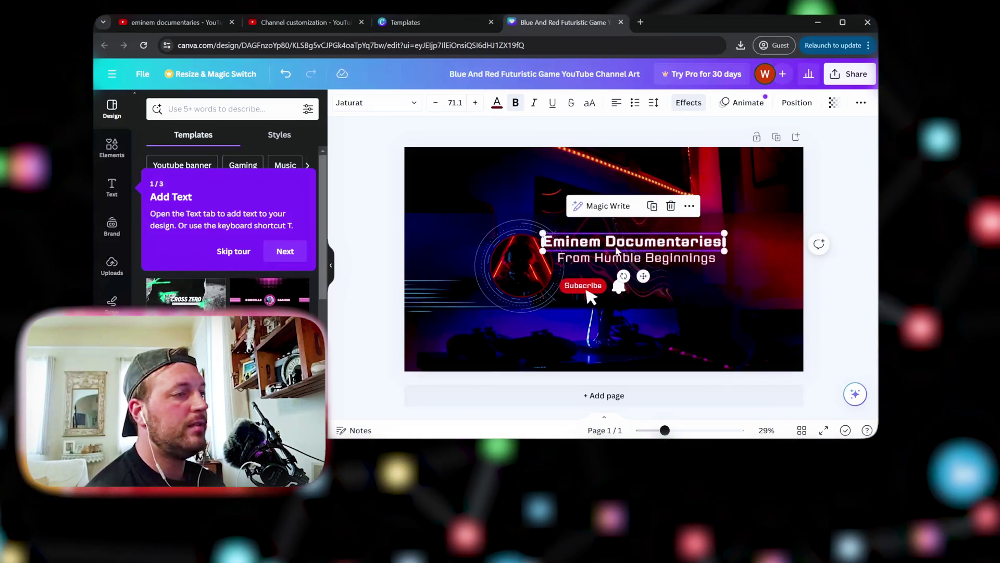
{"action": "left_click", "coordinate": [612, 260]}
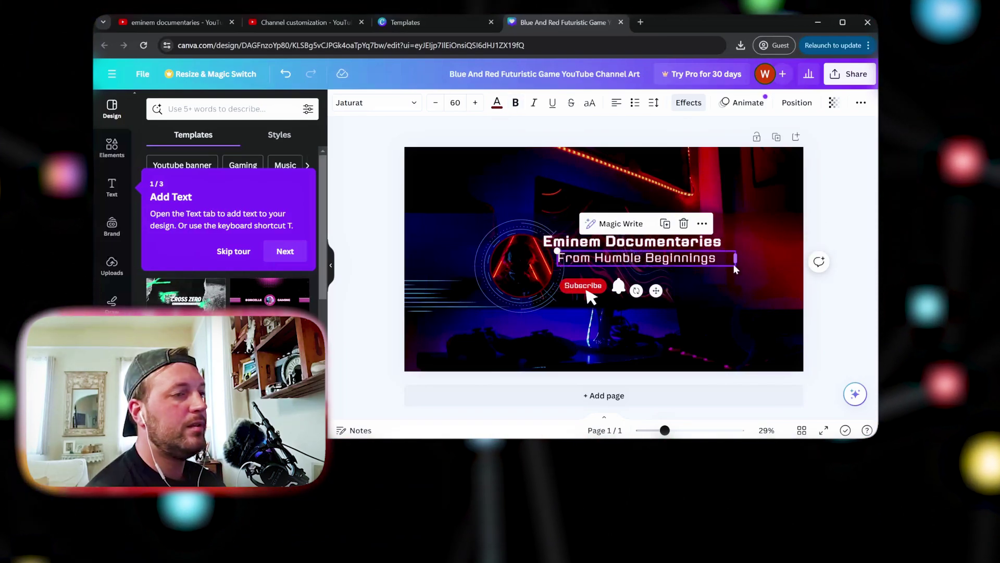
{"action": "mouse_move", "coordinate": [558, 254]}
{"action": "left_mouse_down"}
{"action": "mouse_move", "coordinate": [614, 266]}
{"action": "mouse_move", "coordinate": [583, 248]}
{"action": "mouse_move", "coordinate": [554, 246]}
{"action": "left_mouse_up"}
{"action": "left_click", "coordinate": [583, 247]}
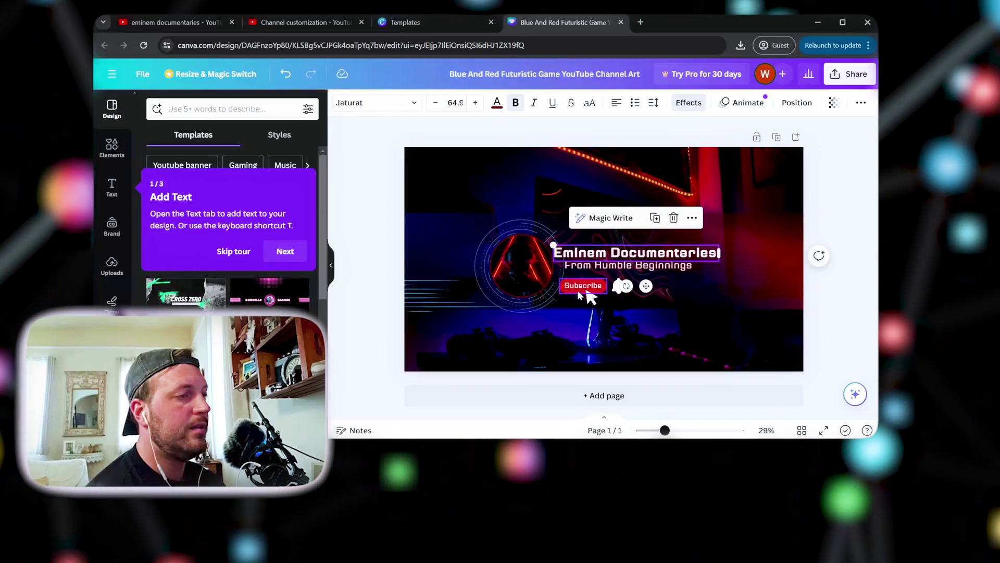
{"action": "left_click", "coordinate": [580, 284]}
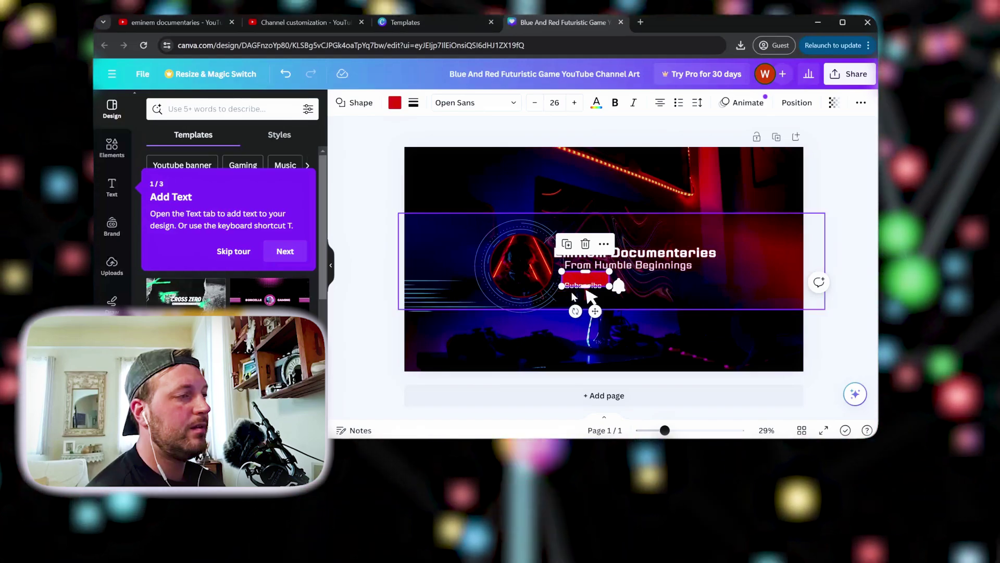
Move the bell beside Subscribe and nudge the lower-right shape left and down
{"action": "left_click", "coordinate": [619, 285]}
{"action": "left_click_drag", "start_coordinate": [624, 279], "coordinate": [619, 280]}
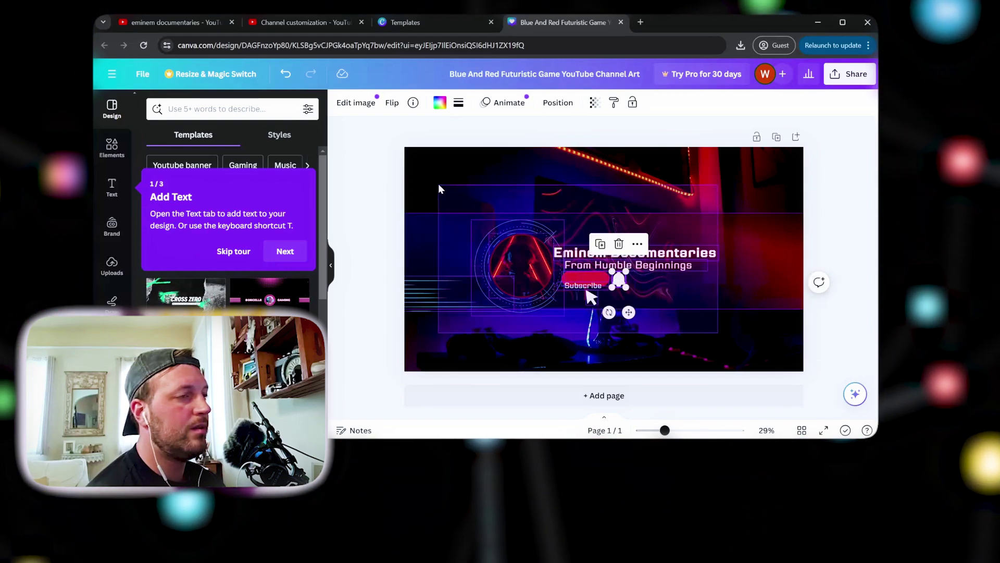
{"action": "left_click_drag", "start_coordinate": [439, 183], "coordinate": [552, 333]}
{"action": "left_click", "coordinate": [585, 336]}
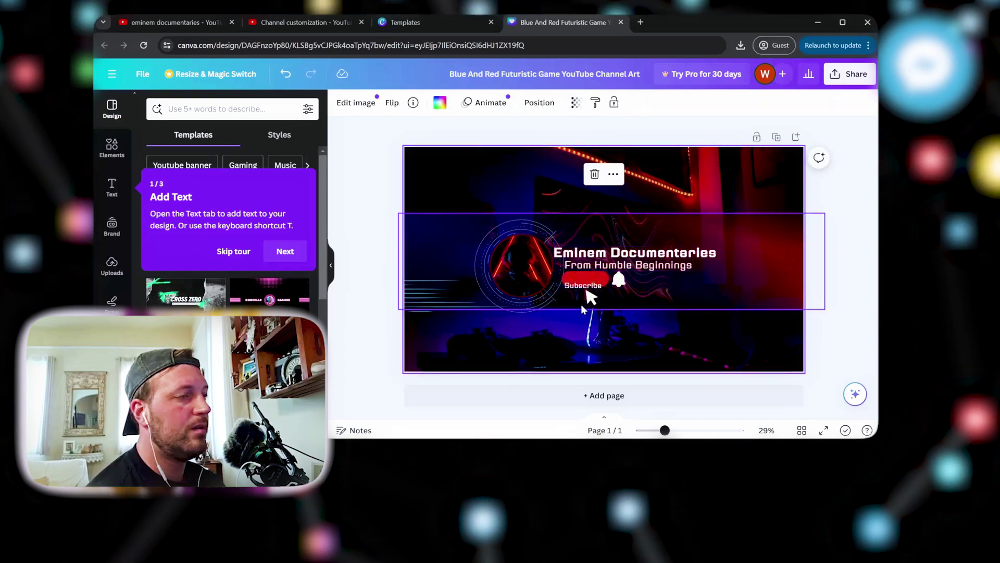
{"action": "left_click", "coordinate": [572, 288]}
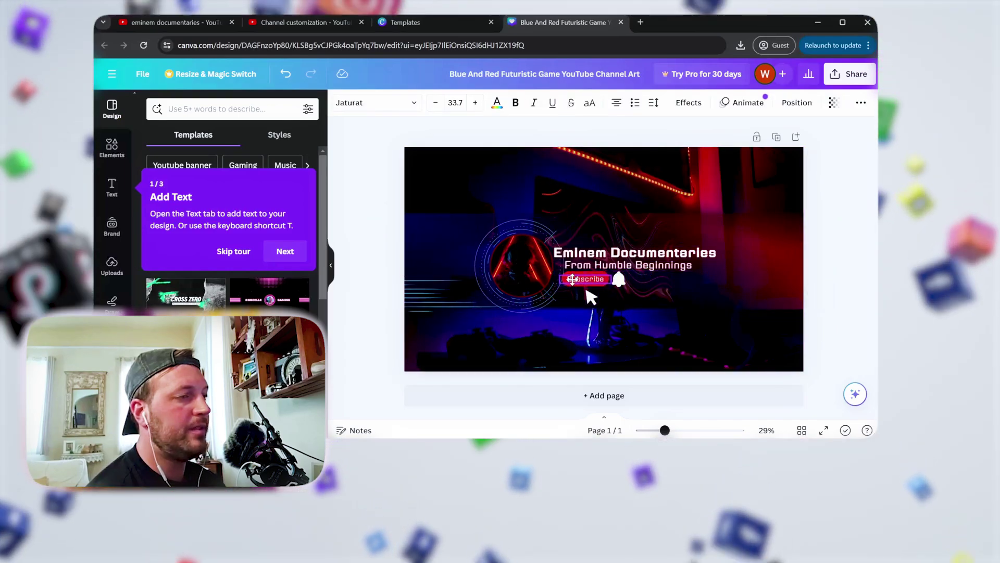
{"action": "left_click", "coordinate": [587, 289]}
{"action": "left_click", "coordinate": [592, 294]}
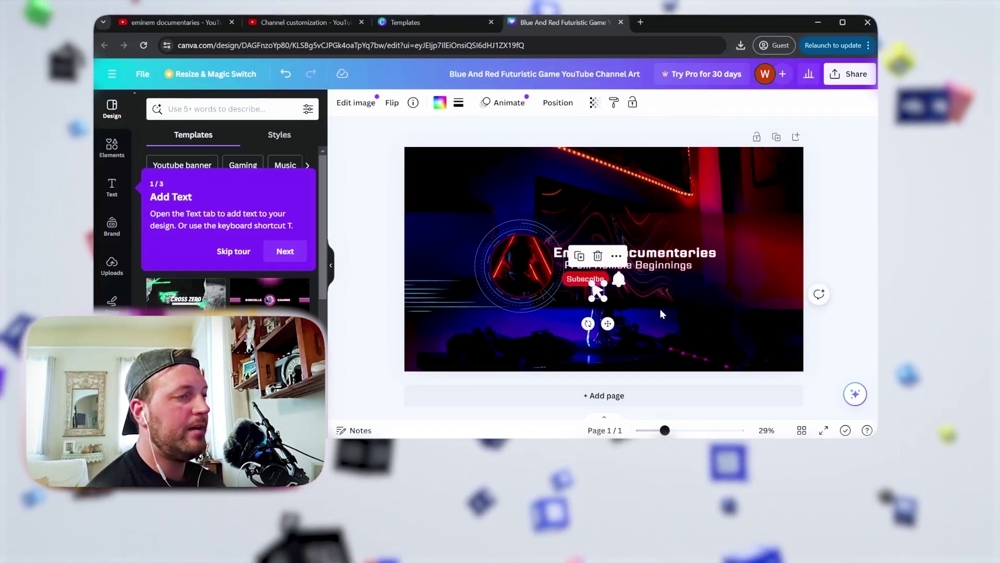
{"action": "left_click", "coordinate": [740, 336]}
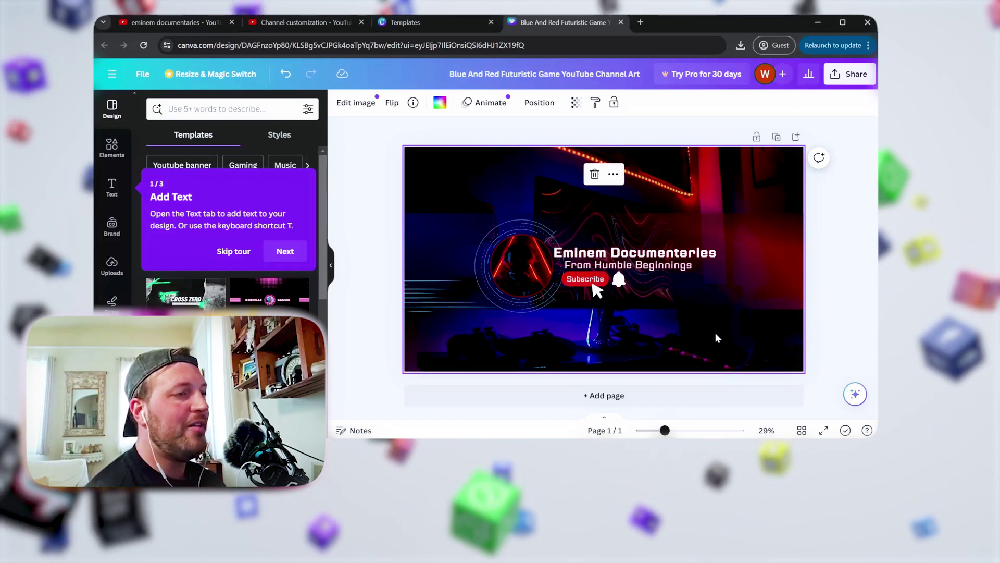
{"action": "left_click", "coordinate": [751, 329]}
{"action": "mouse_move", "coordinate": [751, 328]}
{"action": "left_mouse_down"}
{"action": "mouse_move", "coordinate": [711, 290]}
{"action": "mouse_move", "coordinate": [736, 336]}
{"action": "left_mouse_up"}
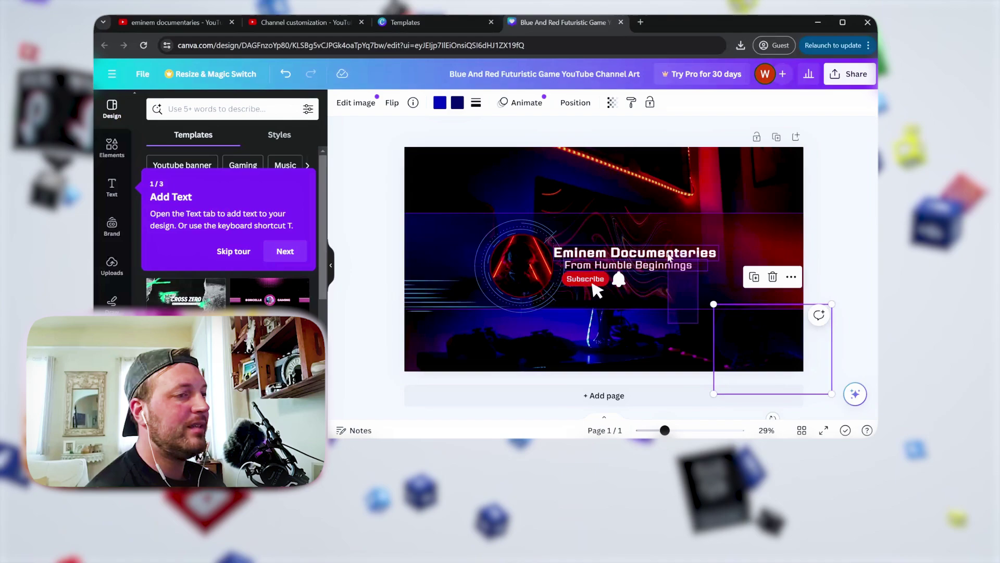
Group-select the logo, title, subtitle and Subscribe, shrink them together, and move them up-left
{"action": "left_click_drag", "start_coordinate": [672, 308], "coordinate": [441, 202]}
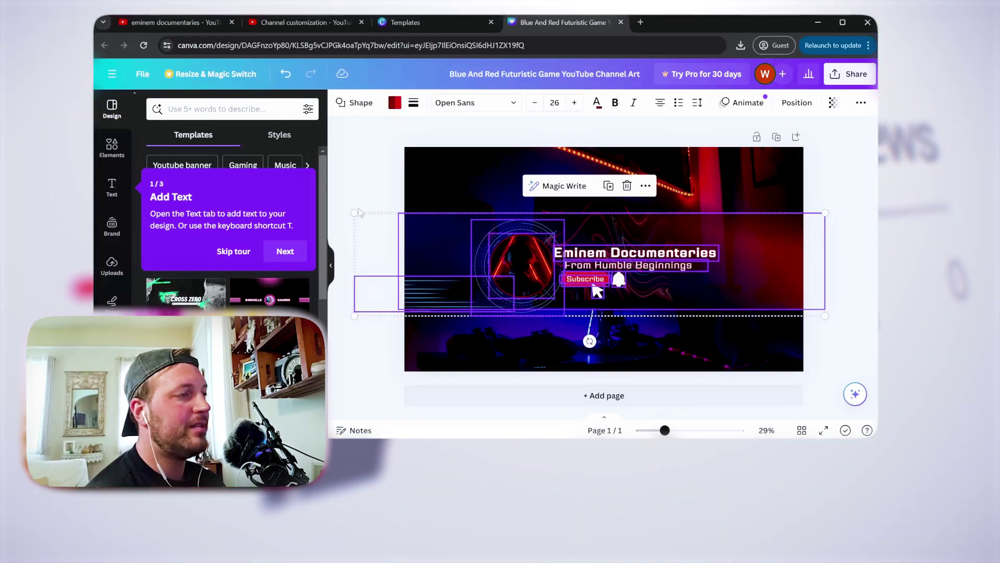
{"action": "left_click_drag", "start_coordinate": [353, 212], "coordinate": [410, 235]}
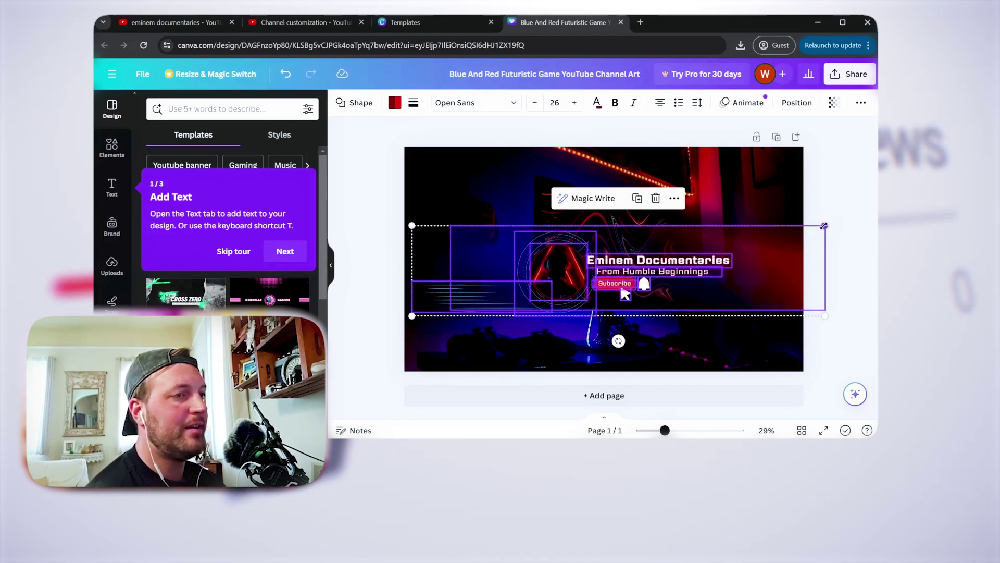
{"action": "left_click_drag", "start_coordinate": [824, 225], "coordinate": [788, 234]}
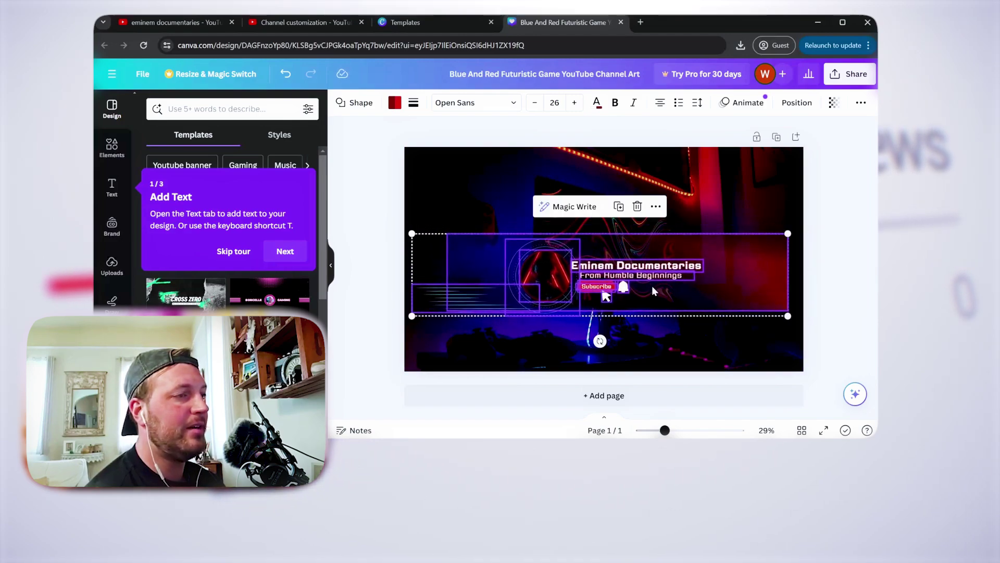
{"action": "left_click_drag", "start_coordinate": [651, 293], "coordinate": [642, 291]}
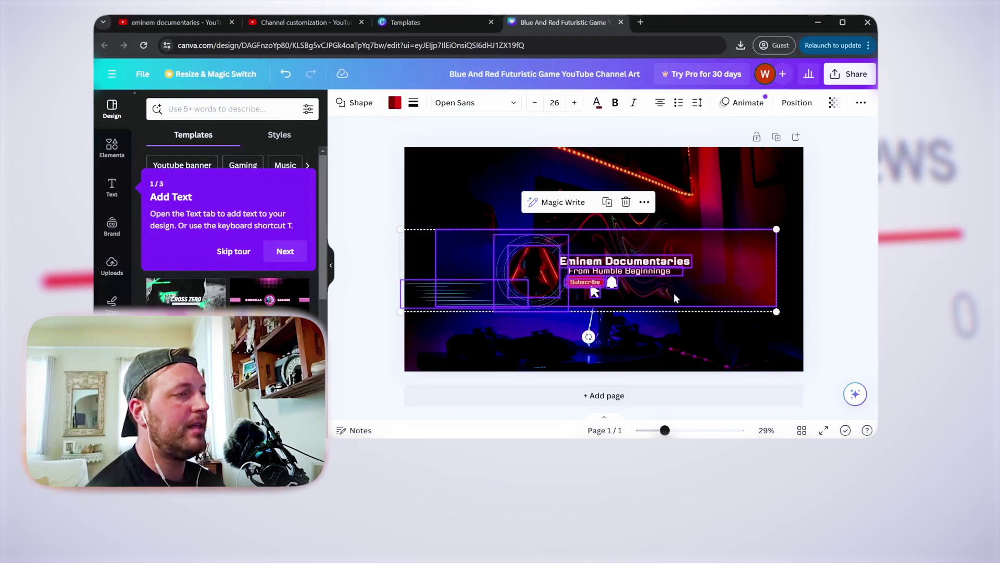
{"action": "left_click", "coordinate": [845, 221]}
Re-download the resized banner as a PNG and return to the eminem documentaries channel tab
{"action": "left_click", "coordinate": [843, 75]}
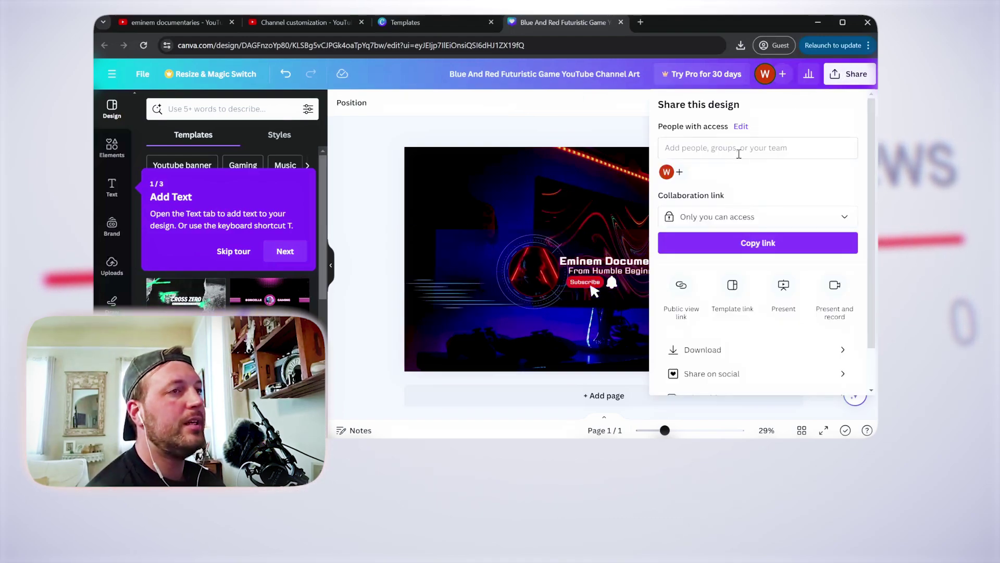
{"action": "left_click", "coordinate": [717, 350]}
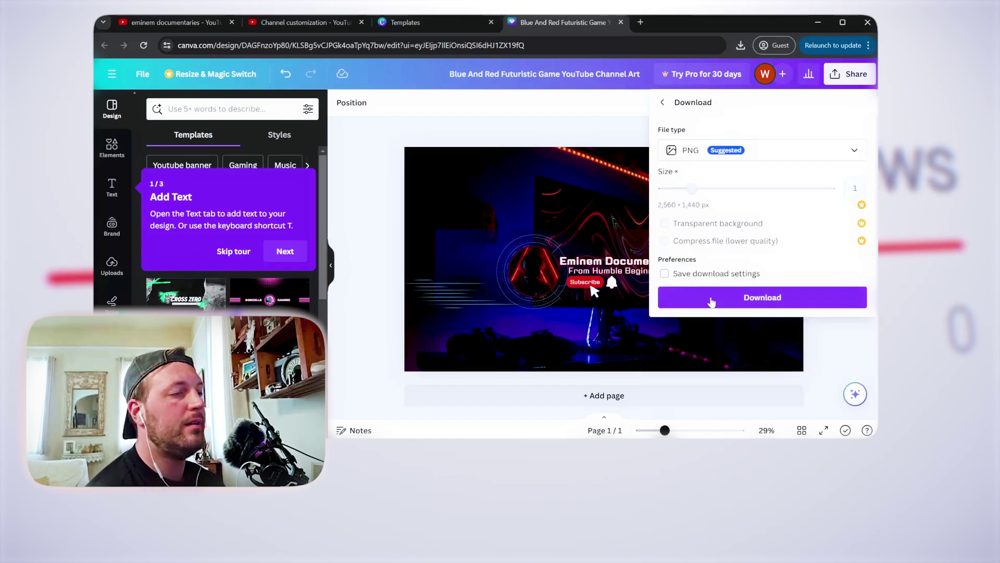
{"action": "left_click", "coordinate": [708, 298]}
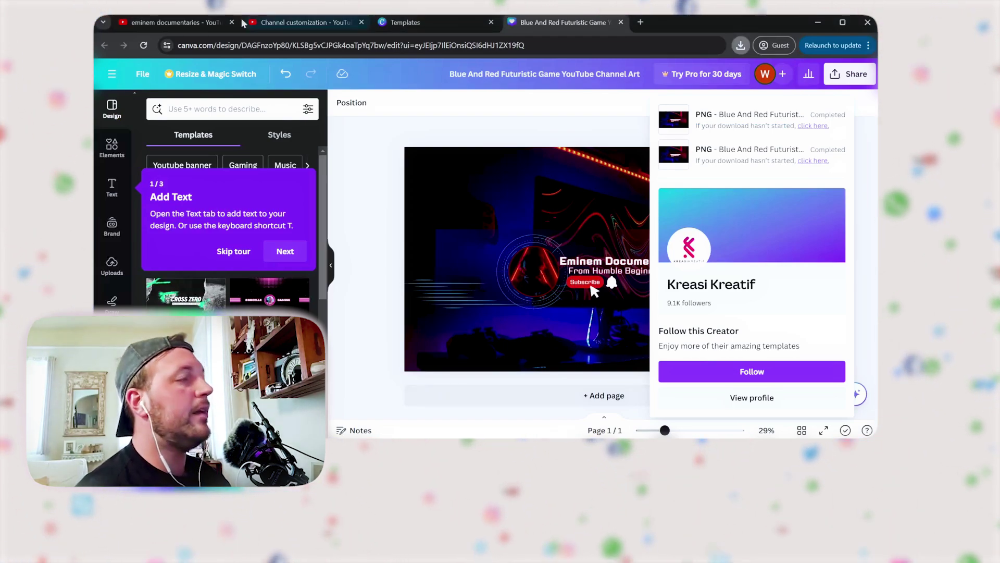
{"action": "left_click", "coordinate": [208, 22]}
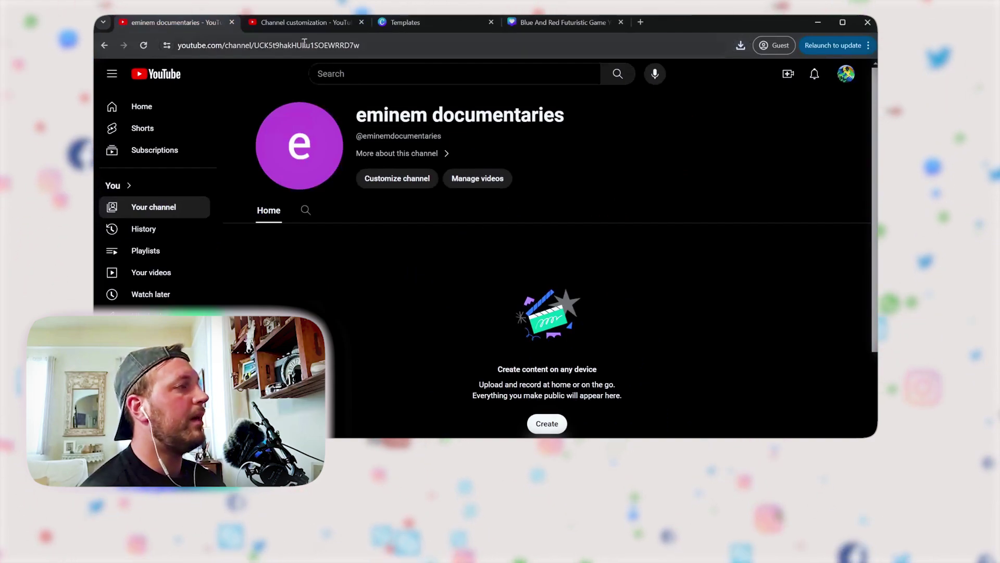
On the customization page, replace the old banner preview and confirm the new banner's crop
{"action": "left_click", "coordinate": [305, 23]}
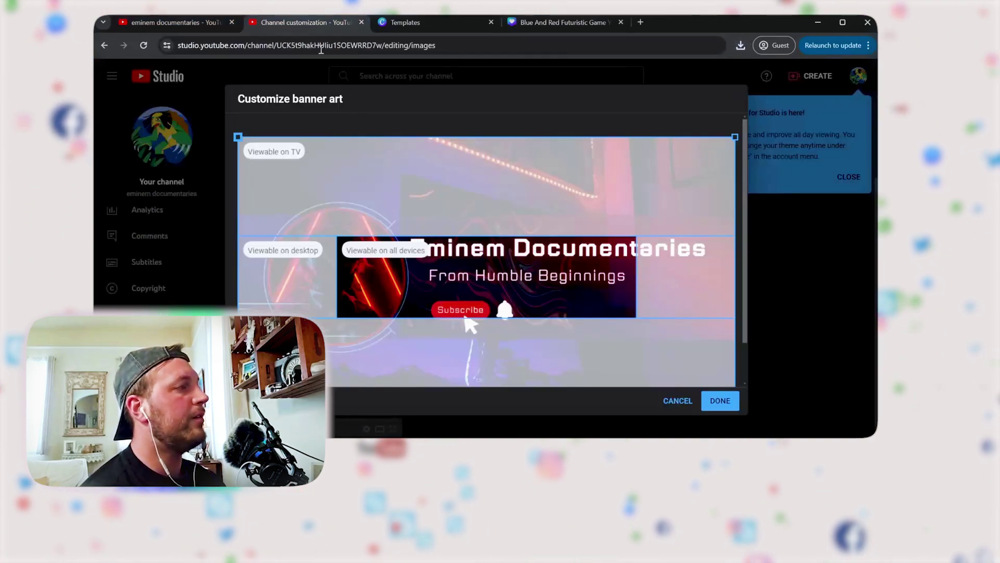
{"action": "left_click", "coordinate": [679, 401]}
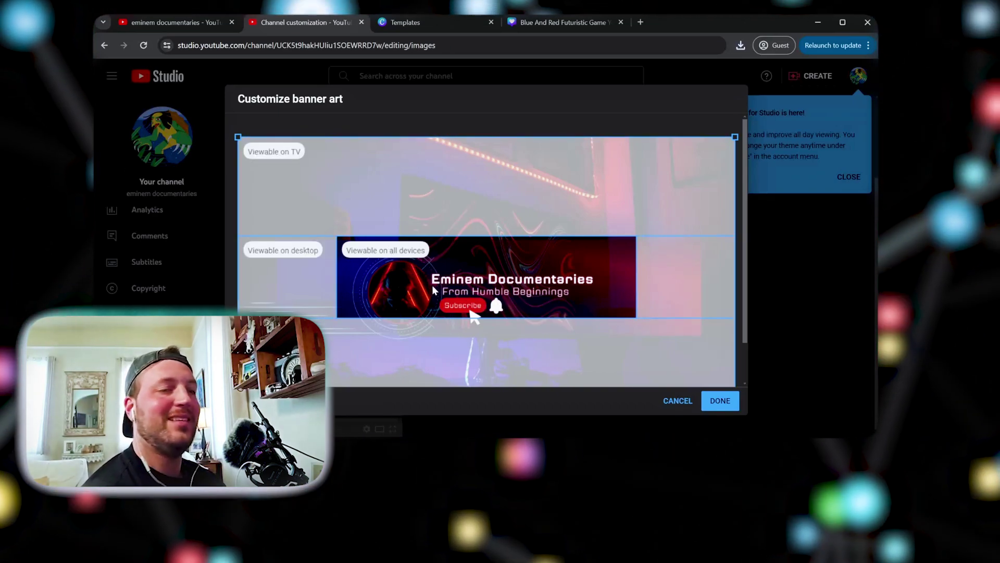
{"action": "left_click", "coordinate": [720, 399]}
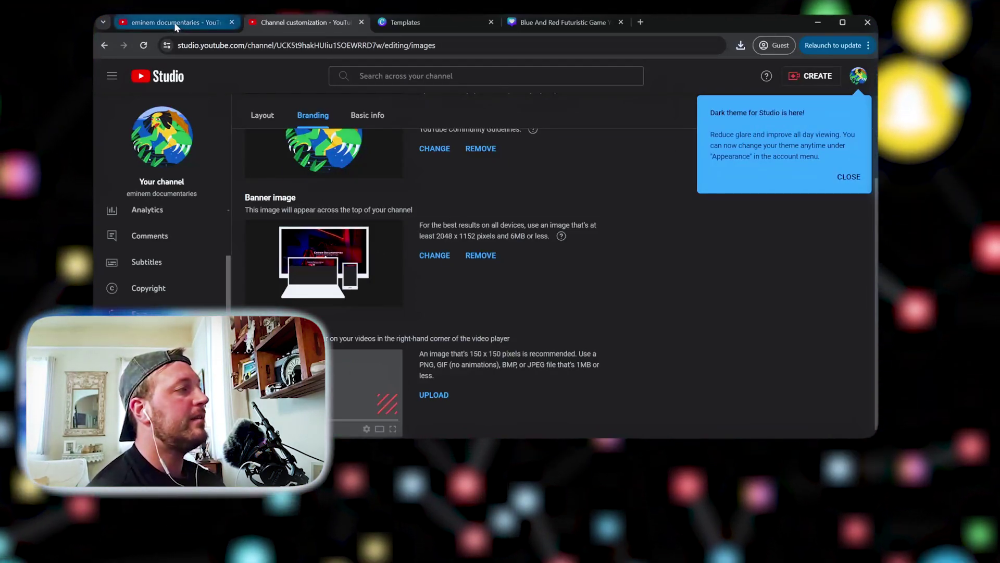
Open the channel's public page, then close the duplicate channel page tabs
{"action": "left_click", "coordinate": [162, 138]}
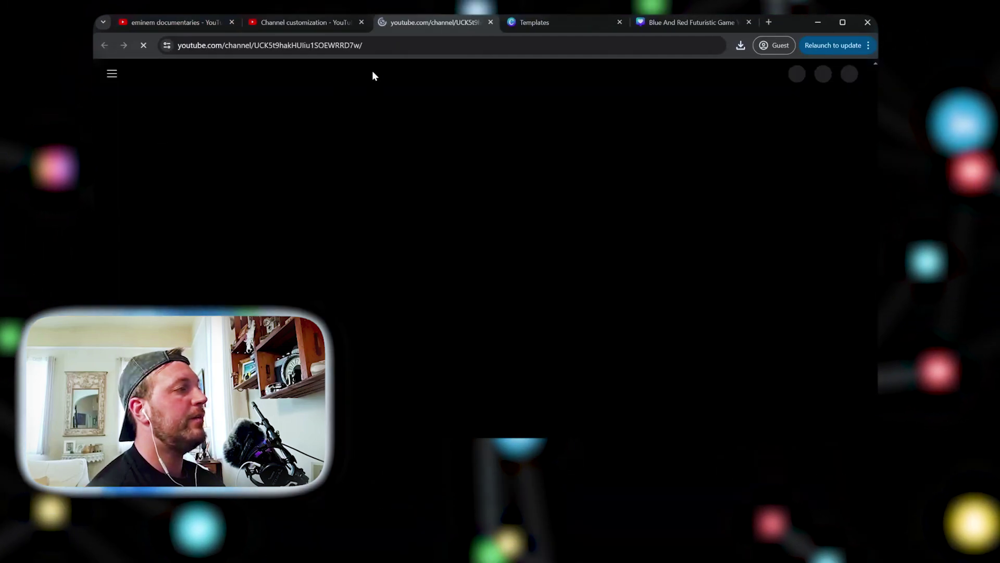
{"action": "left_click", "coordinate": [286, 24]}
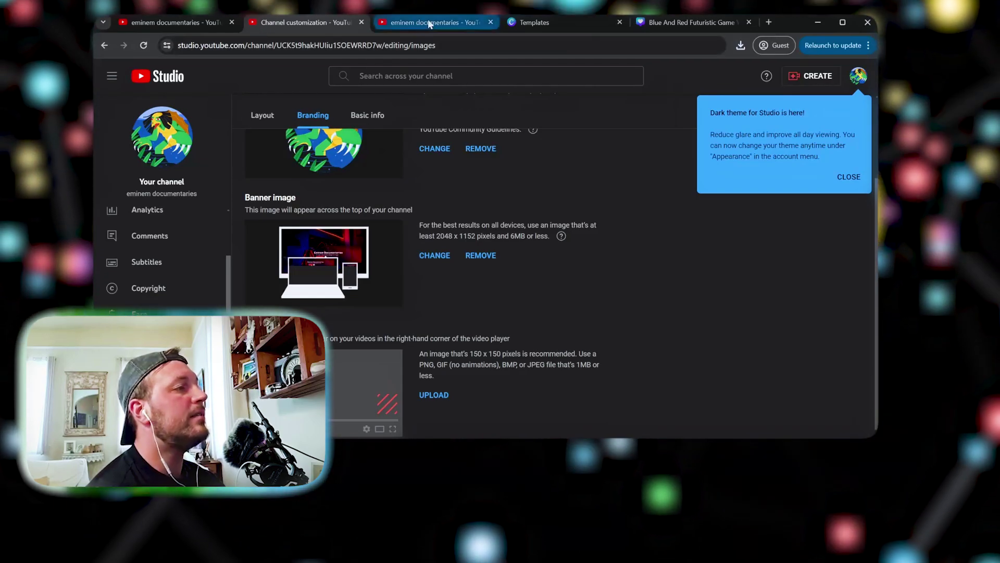
{"action": "left_click", "coordinate": [489, 22]}
{"action": "left_click", "coordinate": [189, 23]}
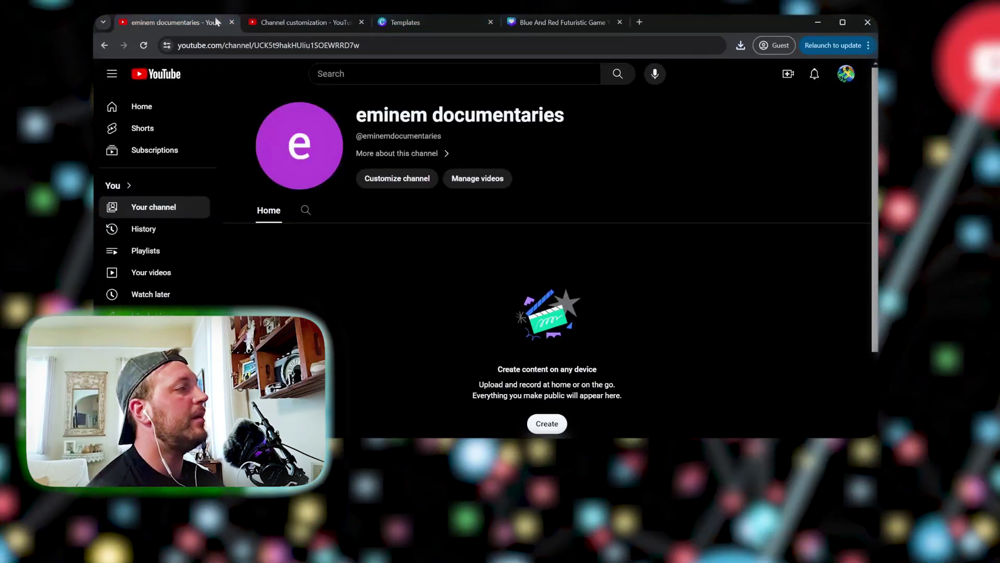
{"action": "key", "text": "ctrl+w"}
Reopen the eminem documentaries channel page in a new tab and return to the customization settings
{"action": "left_click", "coordinate": [159, 135]}
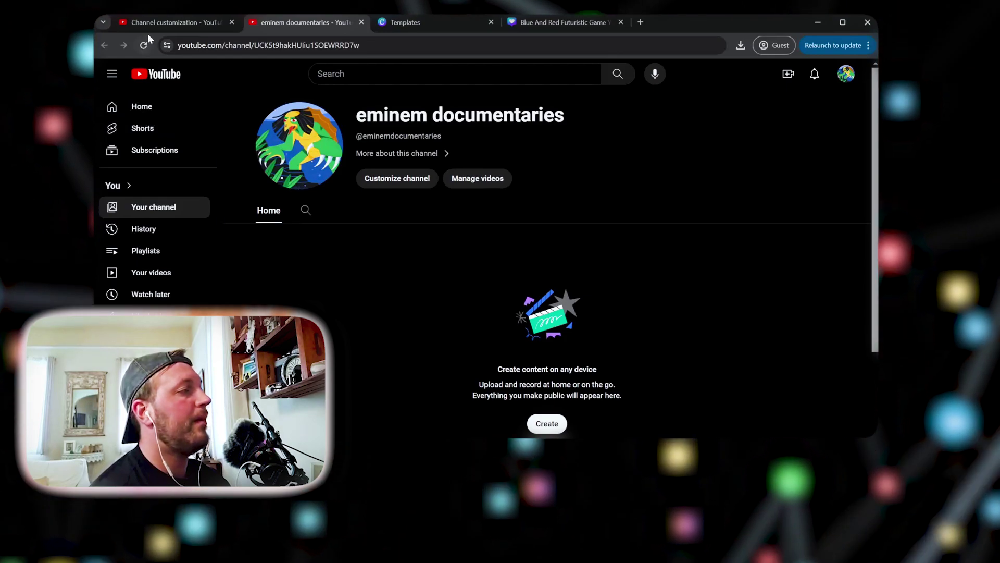
{"action": "left_click", "coordinate": [157, 22]}
{"action": "scroll", "coordinate": [554, 279], "scroll_direction": "up", "scroll_amount": 3}
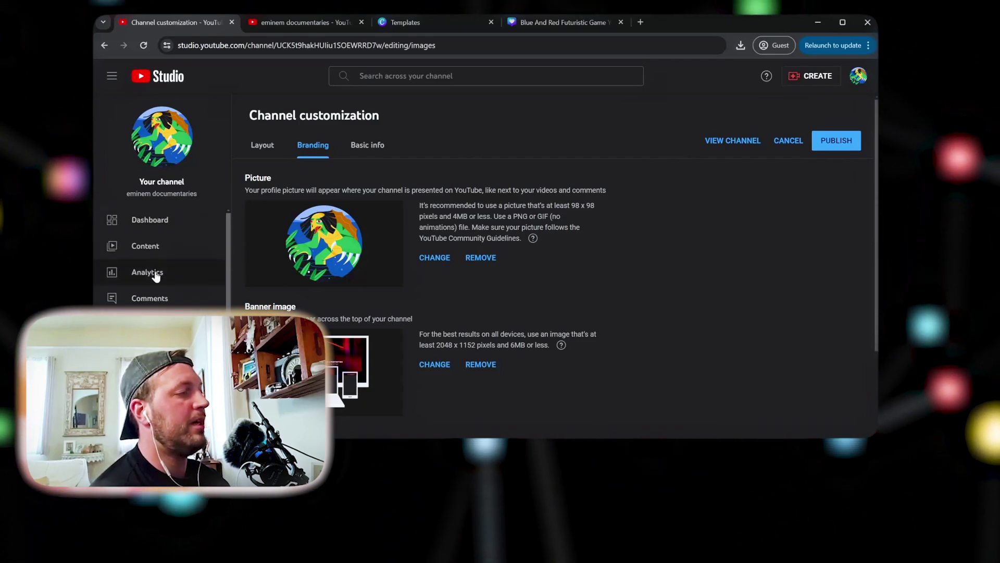
{"action": "scroll", "coordinate": [166, 302], "scroll_direction": "down", "scroll_amount": 2}
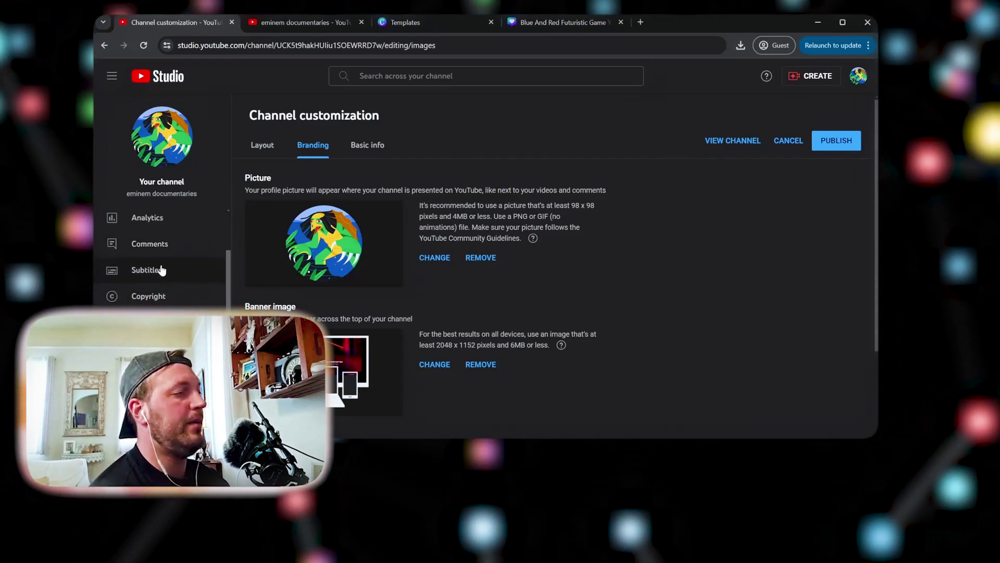
{"action": "scroll", "coordinate": [161, 270], "scroll_direction": "up", "scroll_amount": 2}
{"action": "scroll", "coordinate": [156, 286], "scroll_direction": "down", "scroll_amount": 2}
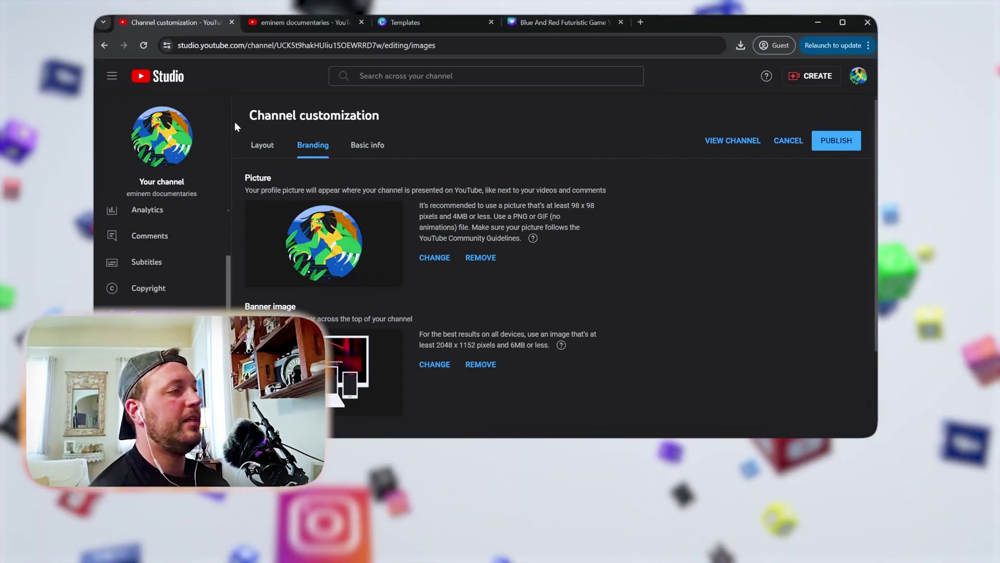
Check the Layout, Branding and Basic info tabs, ending on Layout's video spotlight options
{"action": "left_click", "coordinate": [262, 143]}
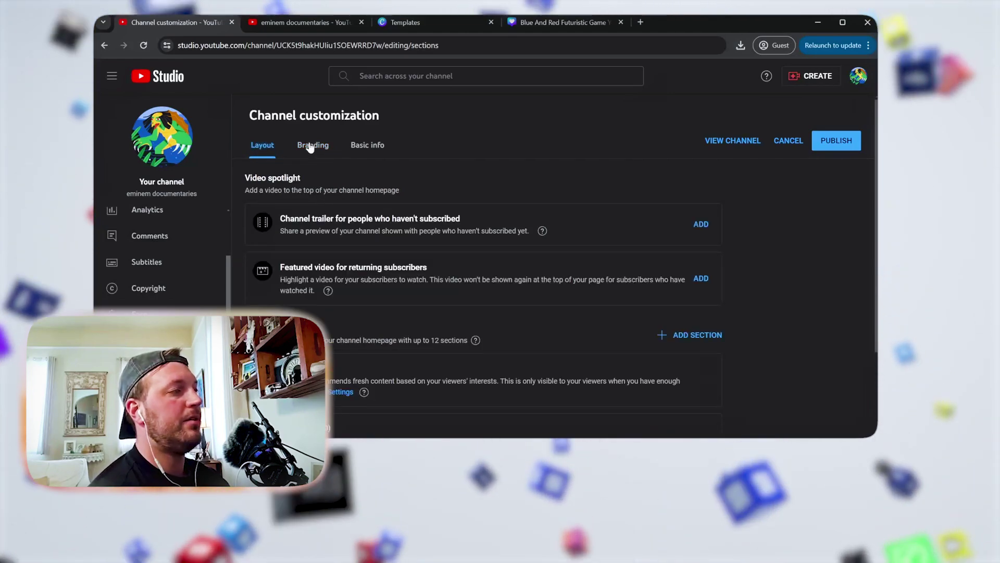
{"action": "left_click", "coordinate": [312, 146]}
{"action": "left_click", "coordinate": [362, 152]}
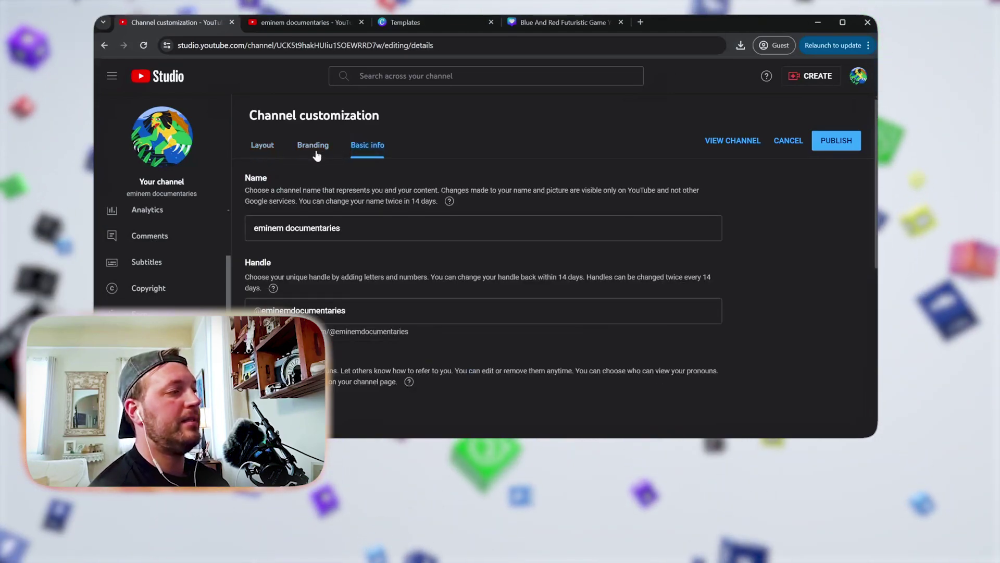
{"action": "left_click", "coordinate": [269, 152]}
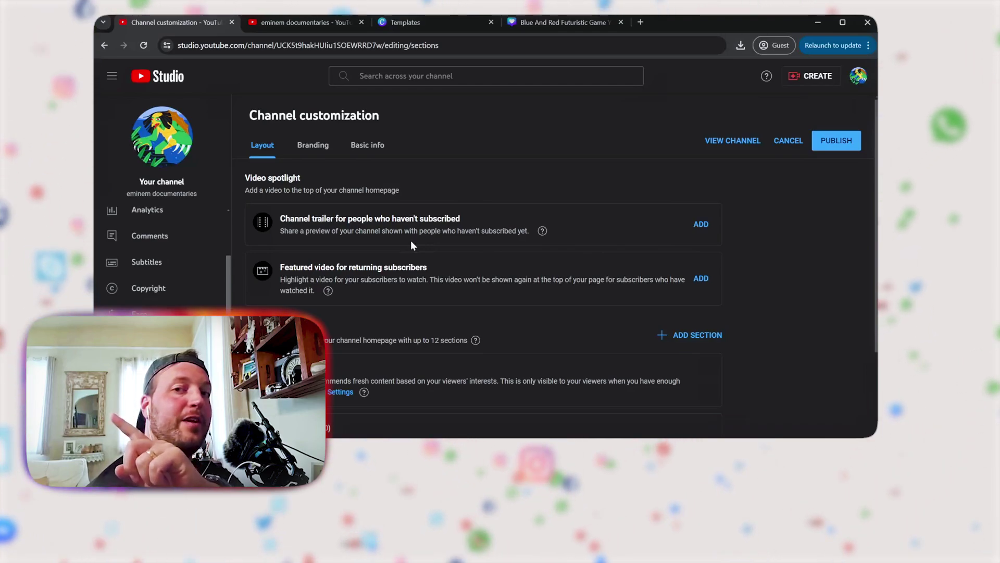
Try reordering the For You and Short videos sections, leaving For You first
{"action": "scroll", "coordinate": [411, 240], "scroll_direction": "down", "scroll_amount": 2}
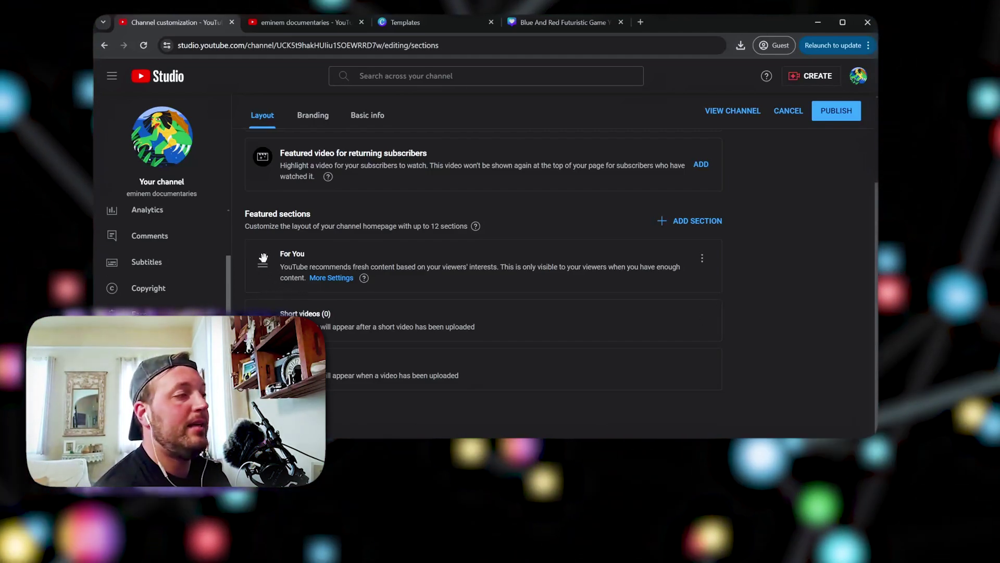
{"action": "mouse_move", "coordinate": [263, 265]}
{"action": "left_mouse_down"}
{"action": "mouse_move", "coordinate": [262, 331]}
{"action": "mouse_move", "coordinate": [263, 253]}
{"action": "left_mouse_up"}
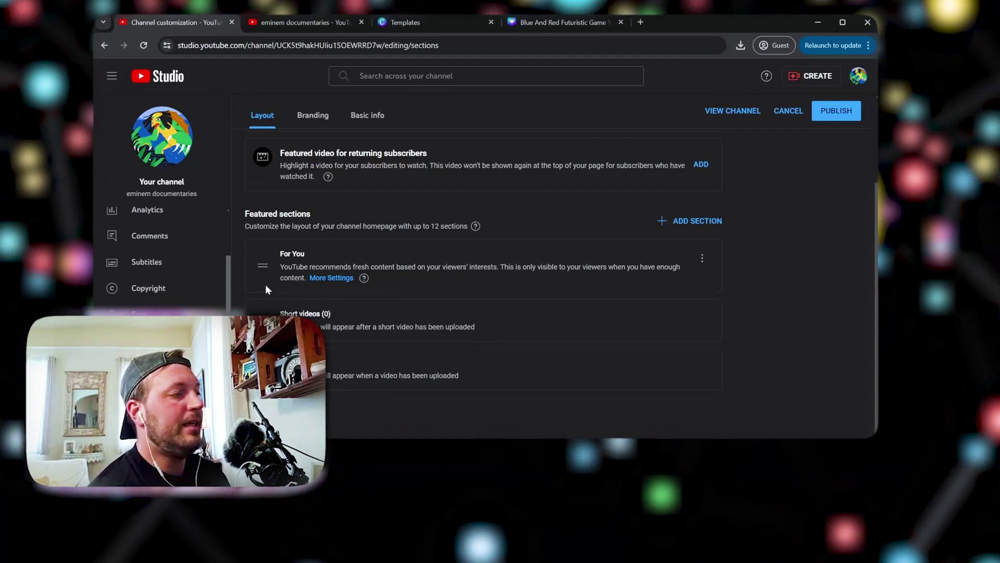
{"action": "mouse_move", "coordinate": [262, 320]}
{"action": "left_mouse_down"}
{"action": "mouse_move", "coordinate": [263, 264]}
{"action": "mouse_move", "coordinate": [263, 321]}
{"action": "left_mouse_up"}
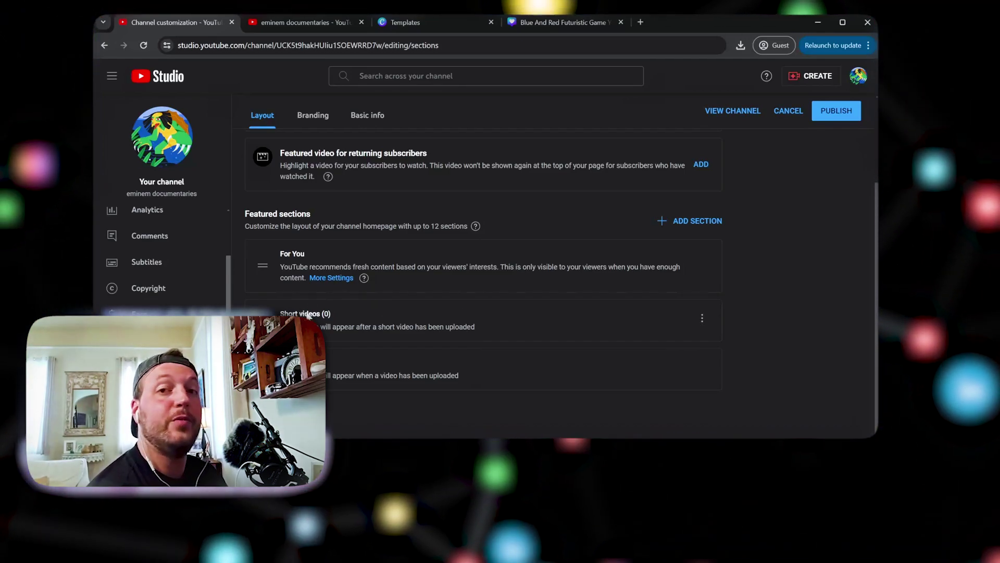
Return to Branding and scroll down to the banner image and video watermark settings
{"action": "scroll", "coordinate": [324, 260], "scroll_direction": "up", "scroll_amount": 5}
{"action": "left_click", "coordinate": [315, 140]}
{"action": "scroll", "coordinate": [396, 244], "scroll_direction": "down", "scroll_amount": 4}
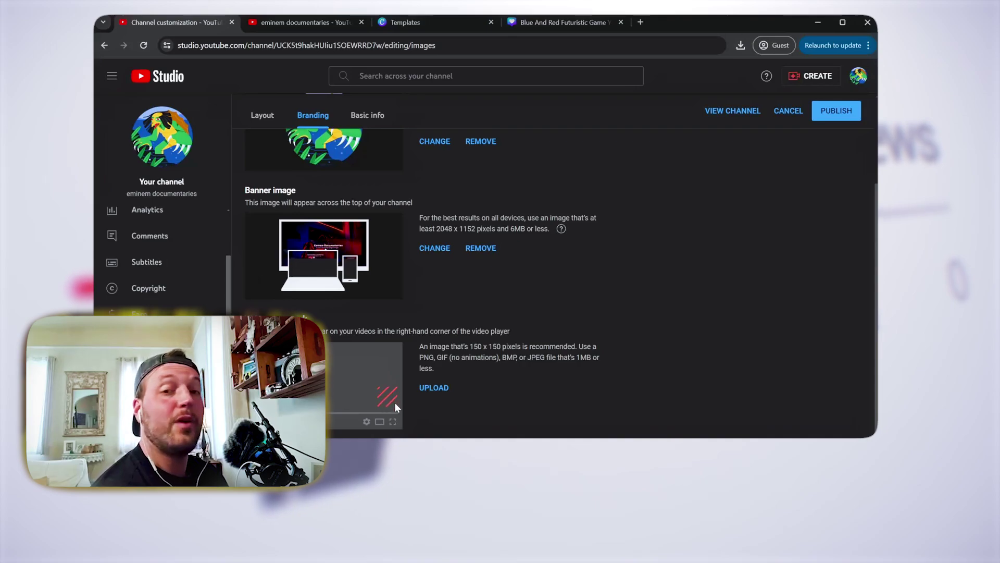
Review the Basic info name 'eminem documentaries' and its matching handle
{"action": "left_click", "coordinate": [376, 117]}
{"action": "scroll", "coordinate": [315, 154], "scroll_direction": "up", "scroll_amount": 3}
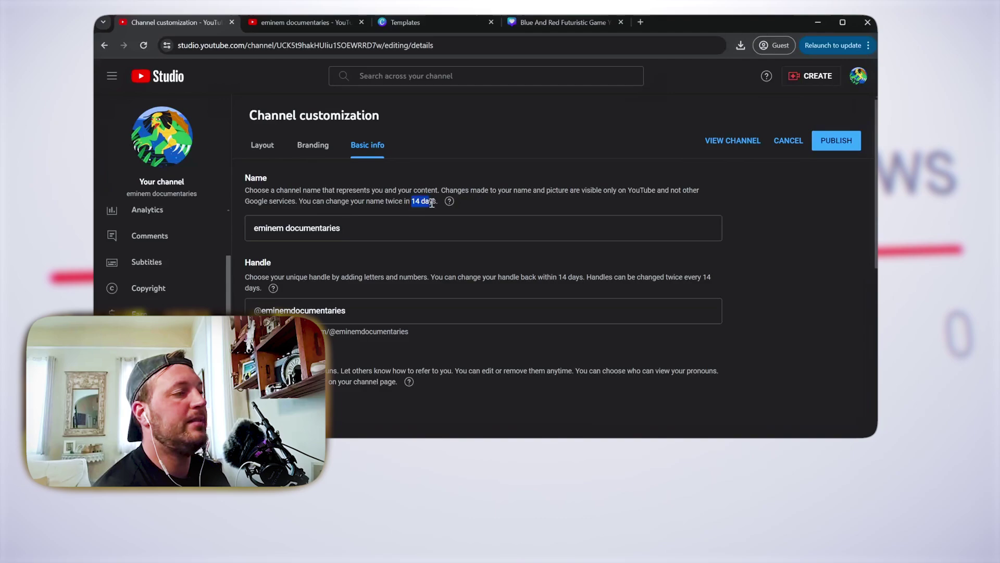
{"action": "scroll", "coordinate": [357, 257], "scroll_direction": "down", "scroll_amount": 2}
{"action": "scroll", "coordinate": [265, 252], "scroll_direction": "up", "scroll_amount": 1}
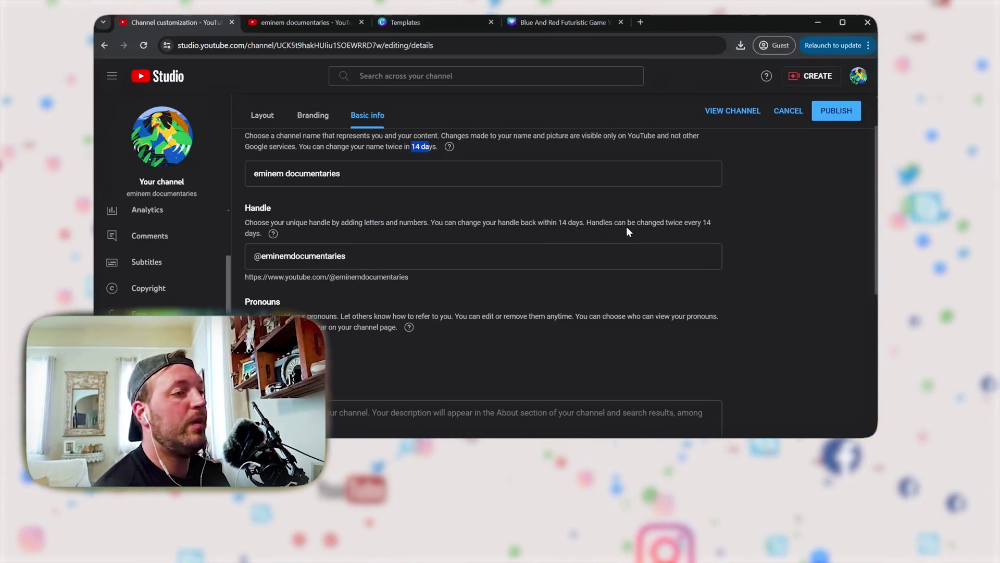
{"action": "scroll", "coordinate": [430, 239], "scroll_direction": "down", "scroll_amount": 3}
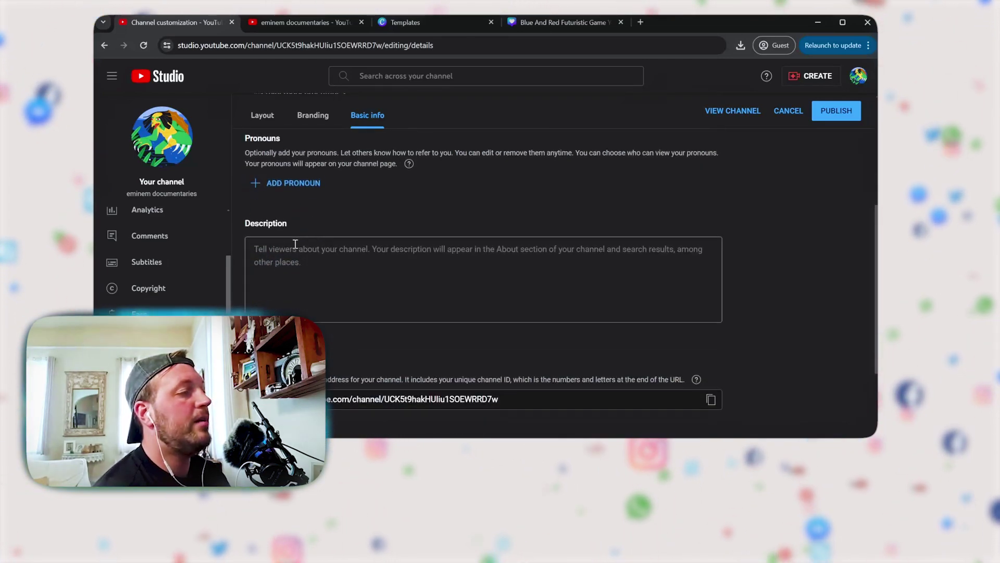
{"action": "scroll", "coordinate": [313, 245], "scroll_direction": "down", "scroll_amount": 1}
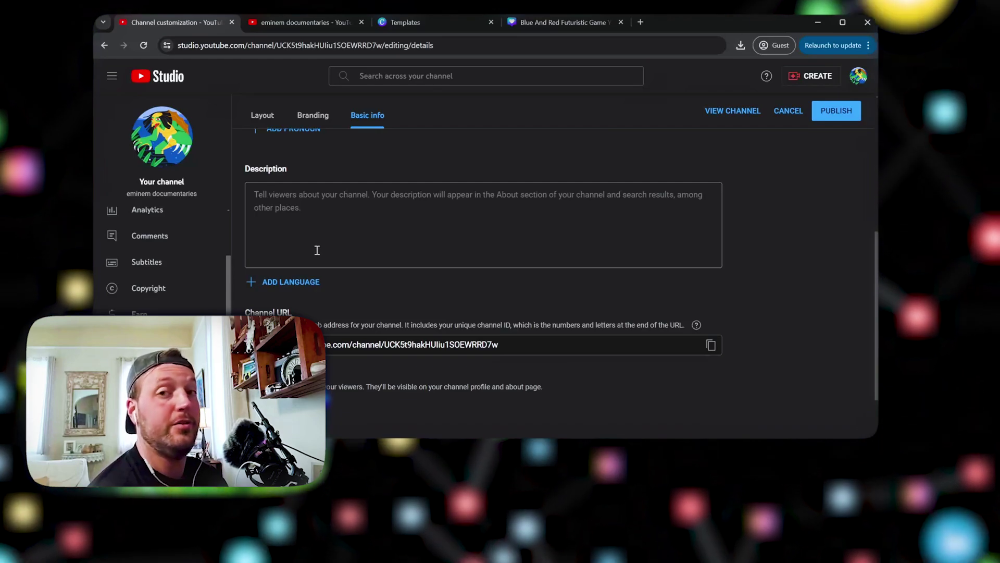
{"action": "scroll", "coordinate": [335, 248], "scroll_direction": "down", "scroll_amount": 1}
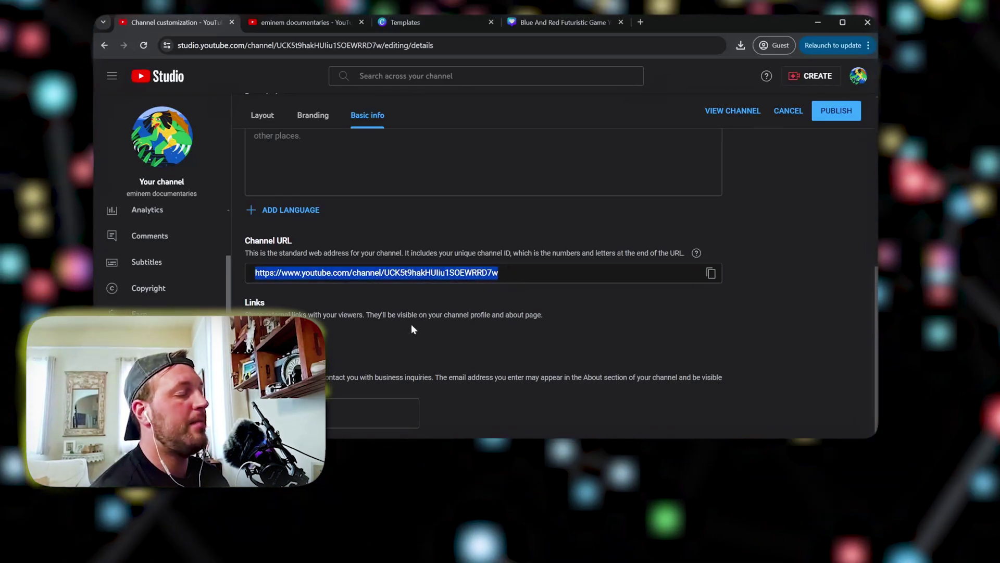
{"action": "left_click", "coordinate": [411, 324]}
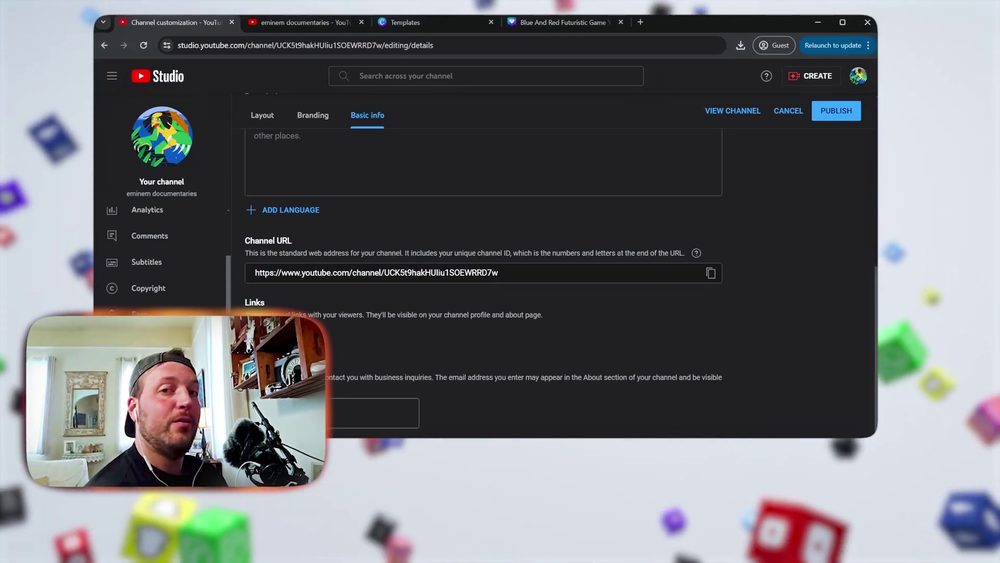
{"action": "scroll", "coordinate": [764, 250], "scroll_direction": "up", "scroll_amount": 10}
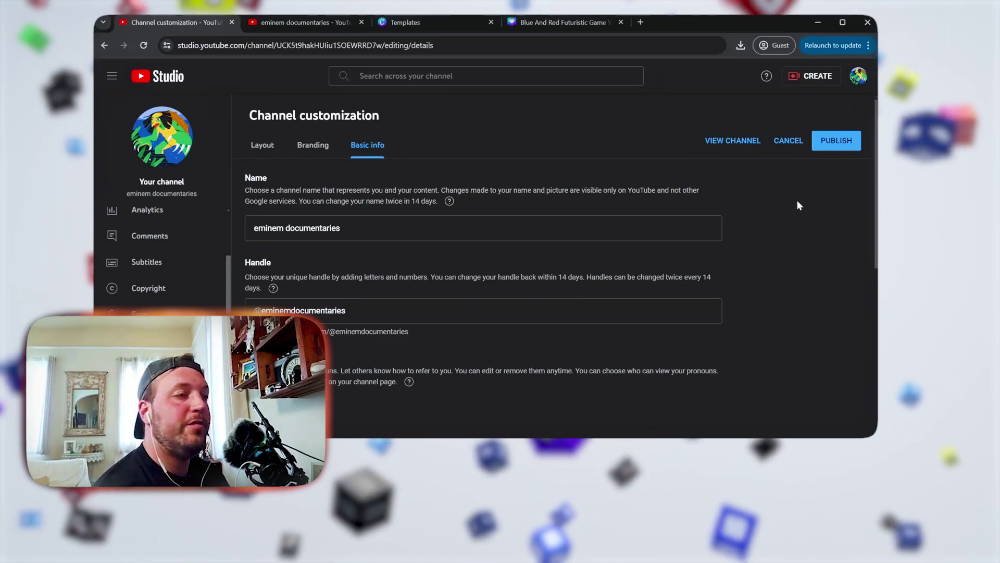
Publish the customization and view the new Eminem Documentaries banner on the channel page
{"action": "left_click", "coordinate": [836, 141]}
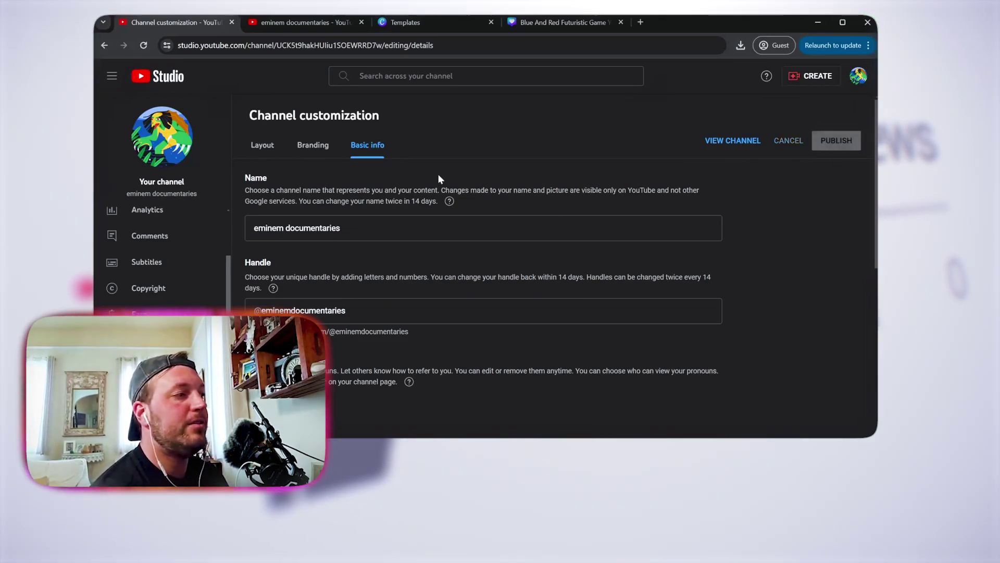
{"action": "key", "text": "ctrl+Tab"}
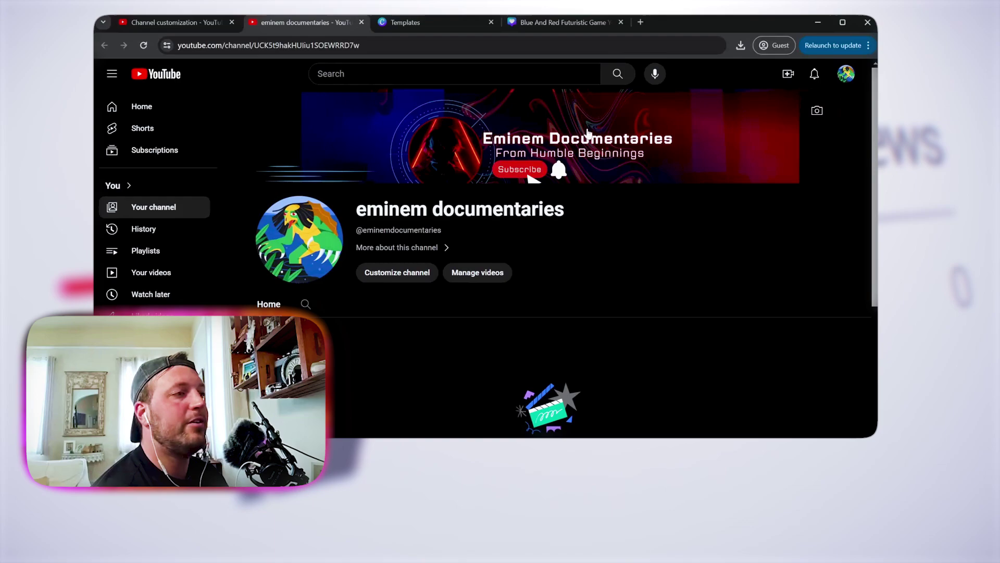
{"action": "scroll", "coordinate": [361, 228], "scroll_direction": "down", "scroll_amount": 2}
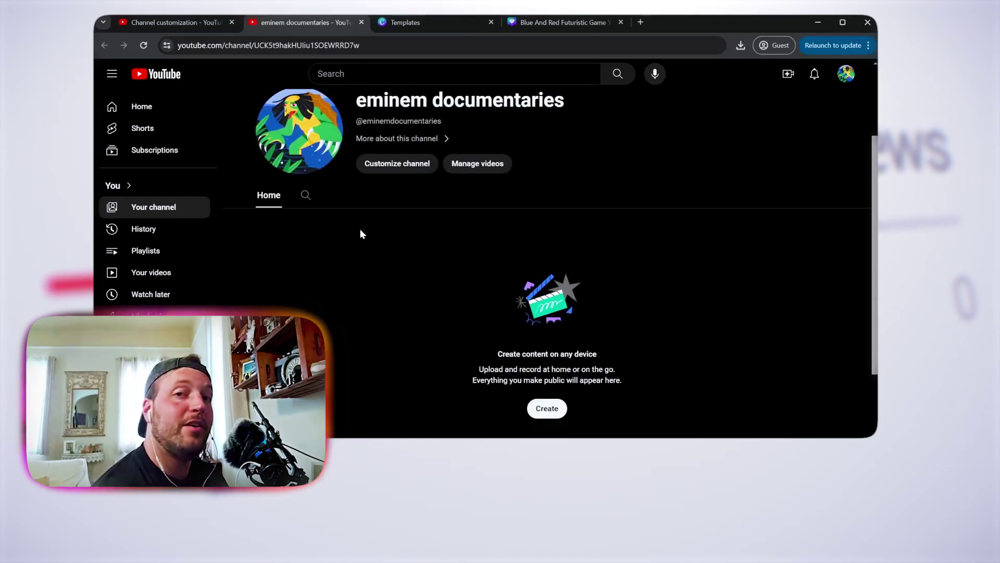